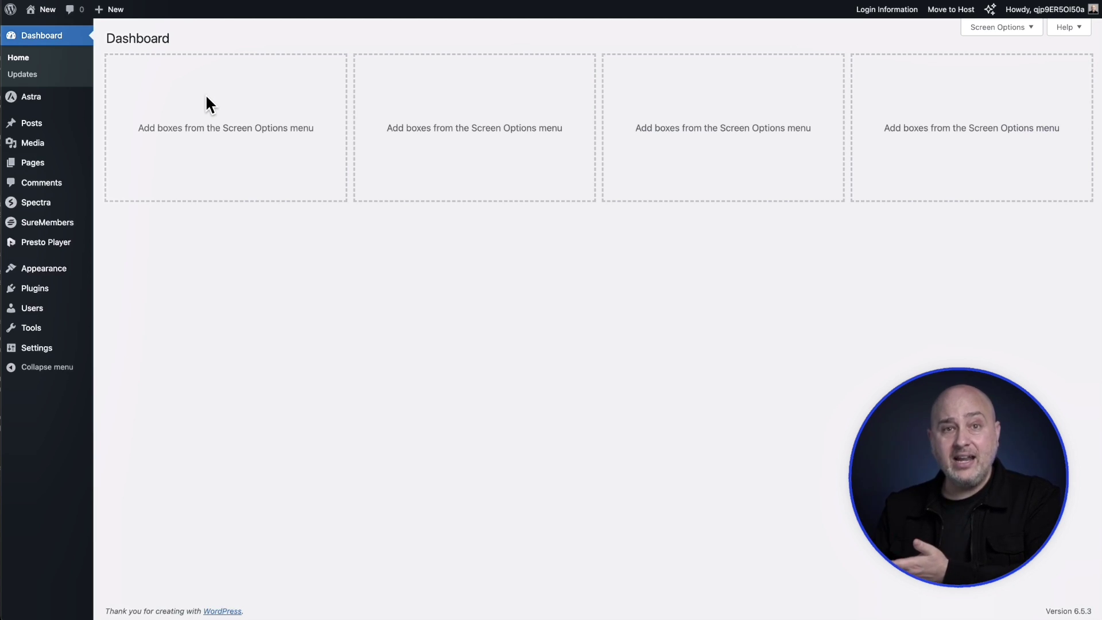
Step: Check the Presto Player Media Hub list and create a new page containing a Presto Player block
mouse_move(66, 241)
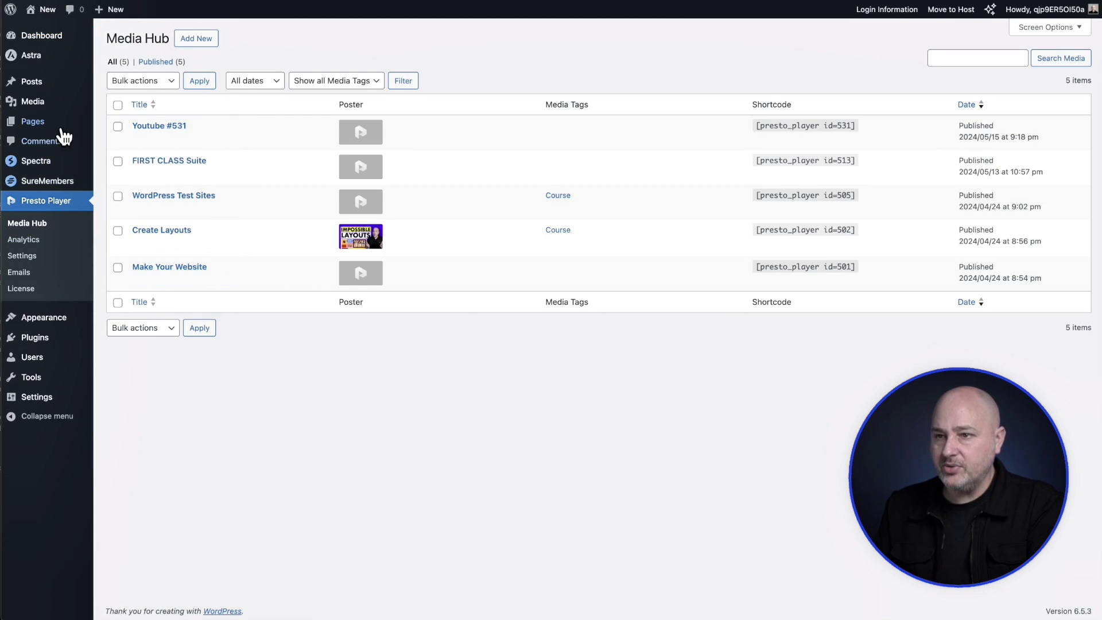
mouse_move(64, 126)
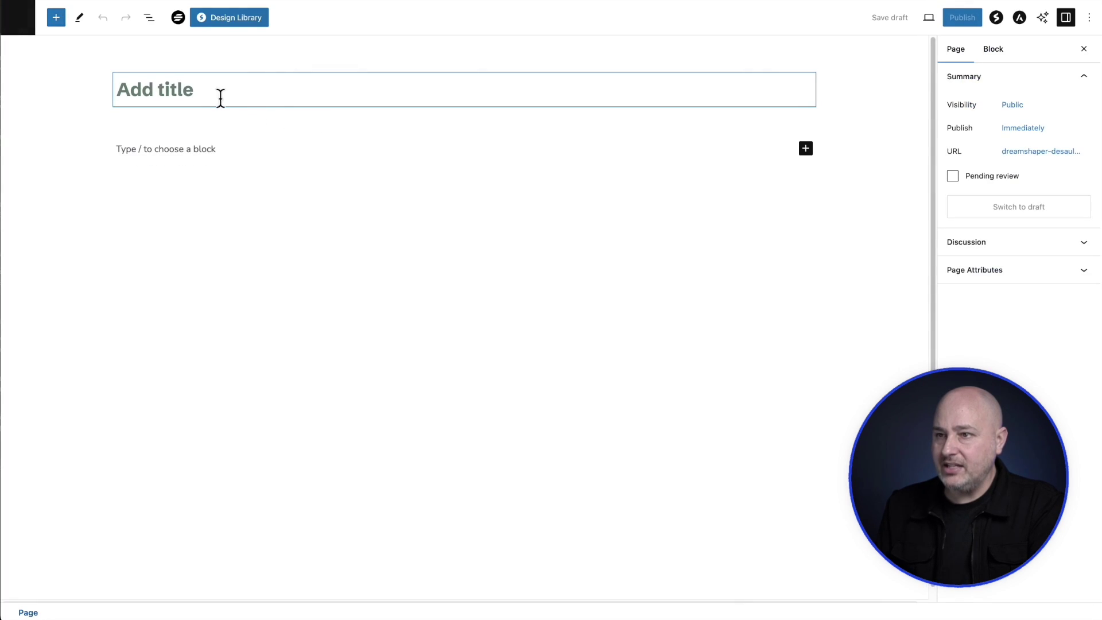
left_click(55, 18)
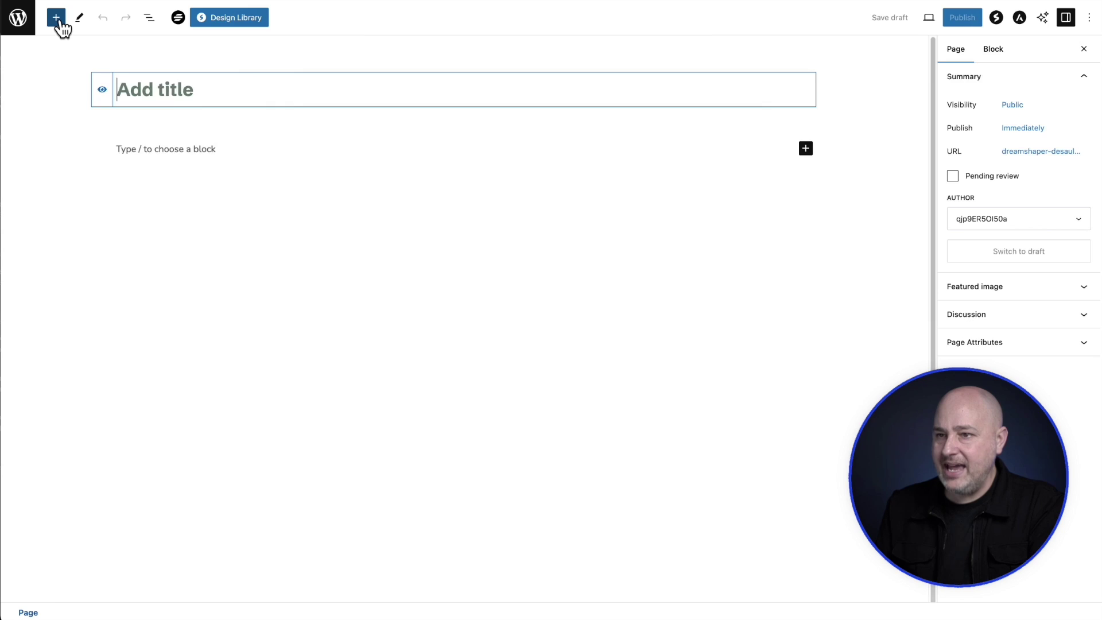
scroll(118, 201, "down", 10)
scroll(120, 201, "down", 15)
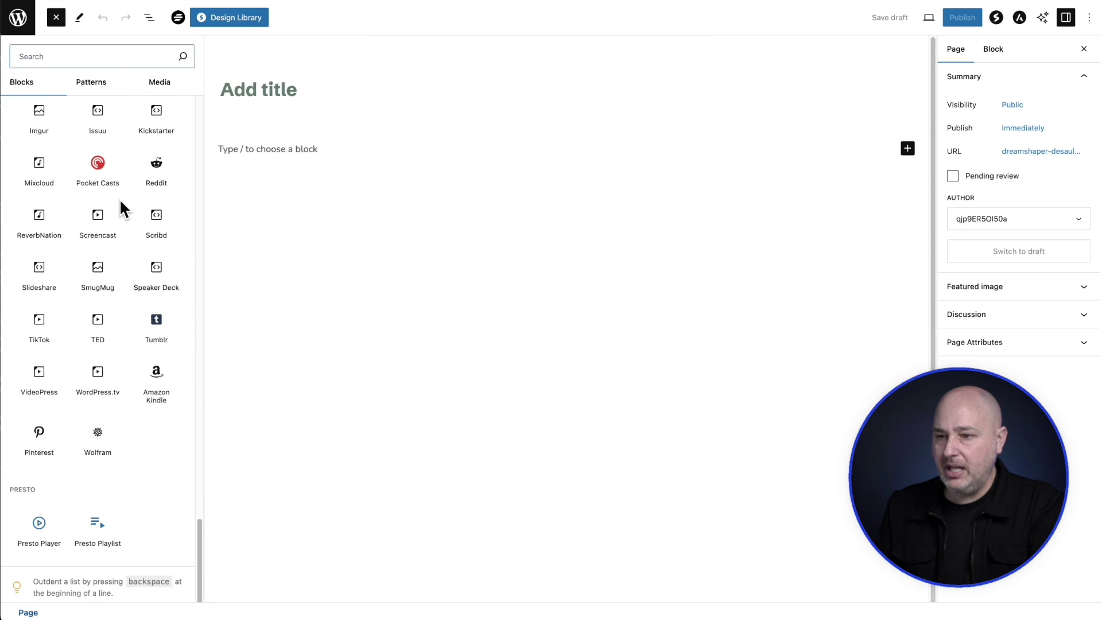
left_click(38, 540)
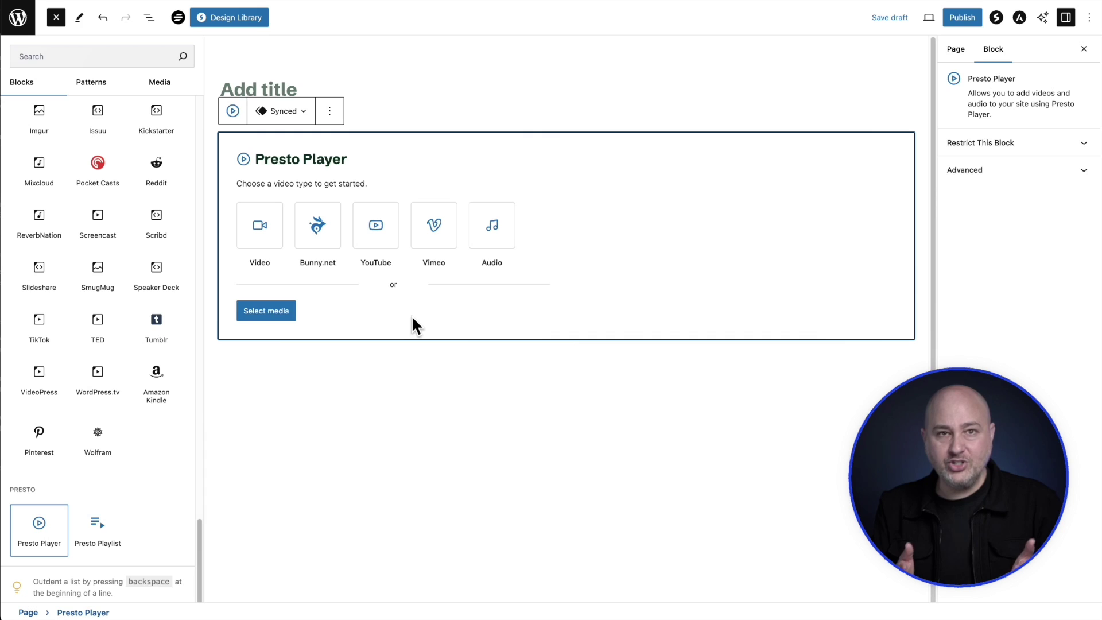
Step: Review the Presto Player block's options for syncing to the media hub
left_click(263, 371)
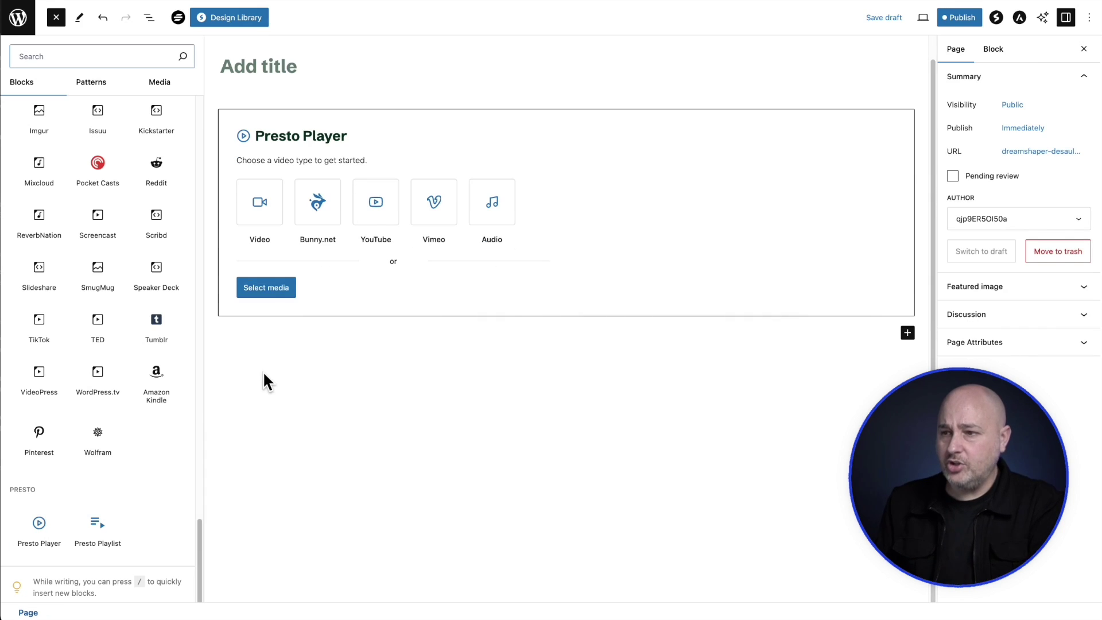
left_click(404, 287)
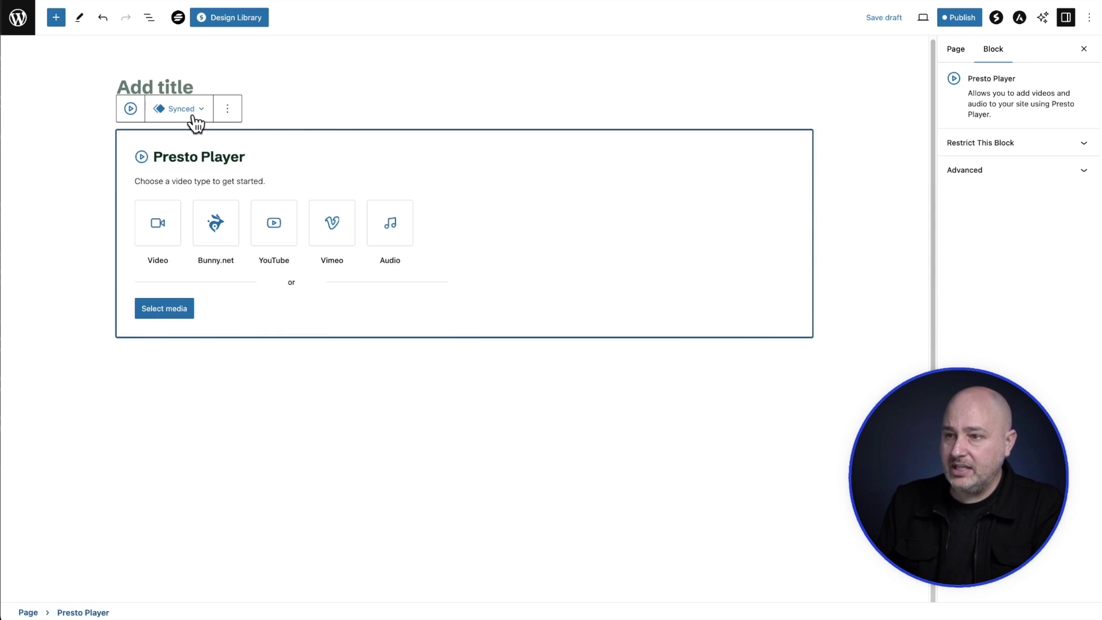
left_click(194, 118)
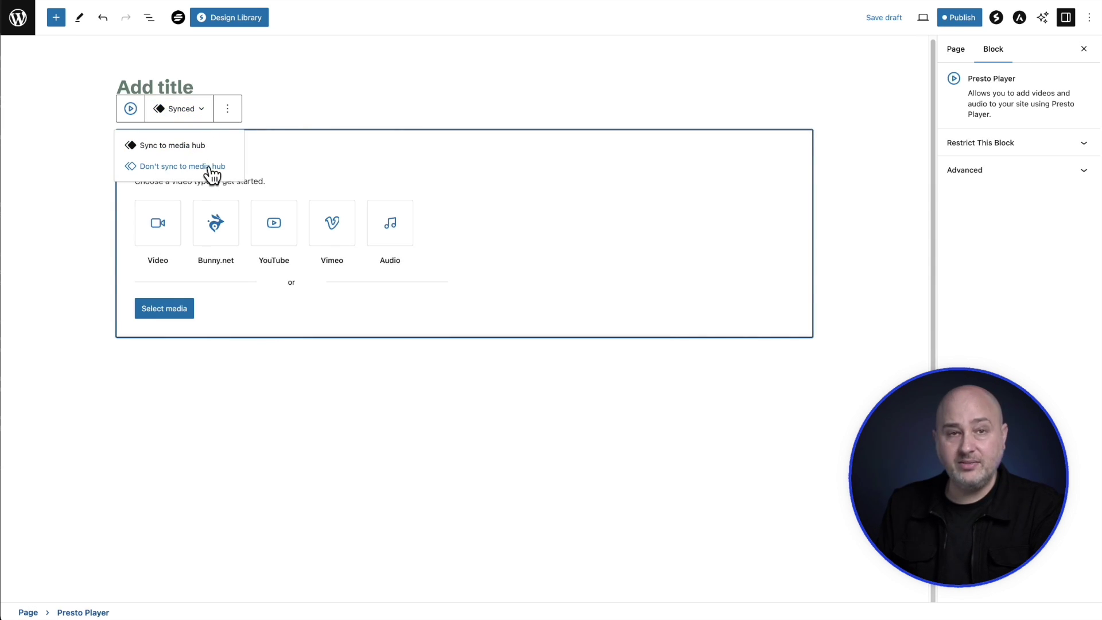
left_click(361, 286)
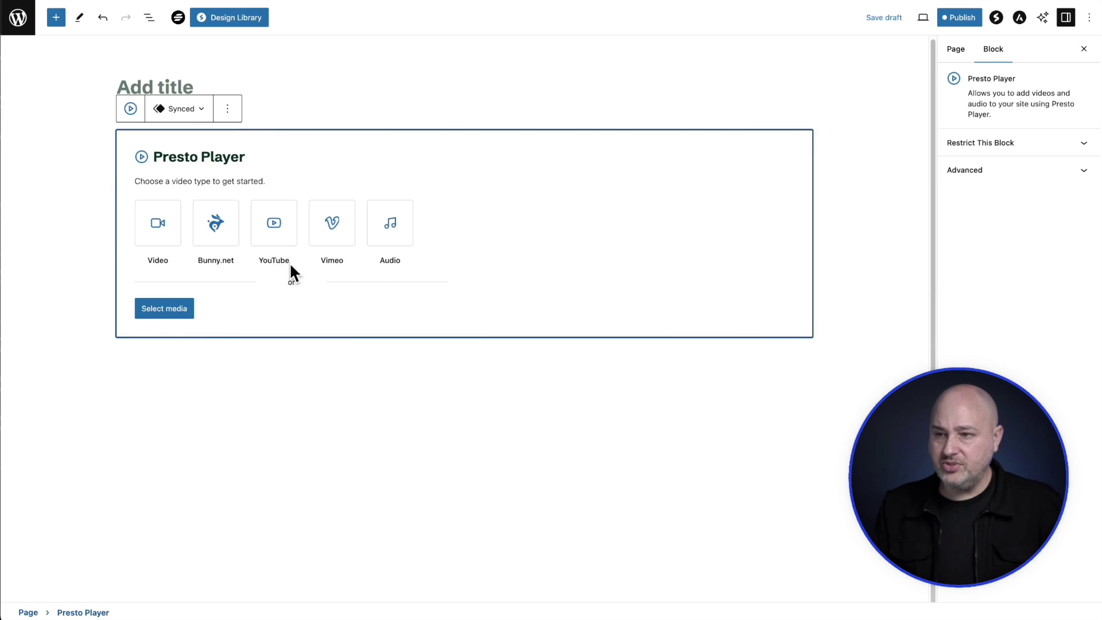
left_click(269, 232)
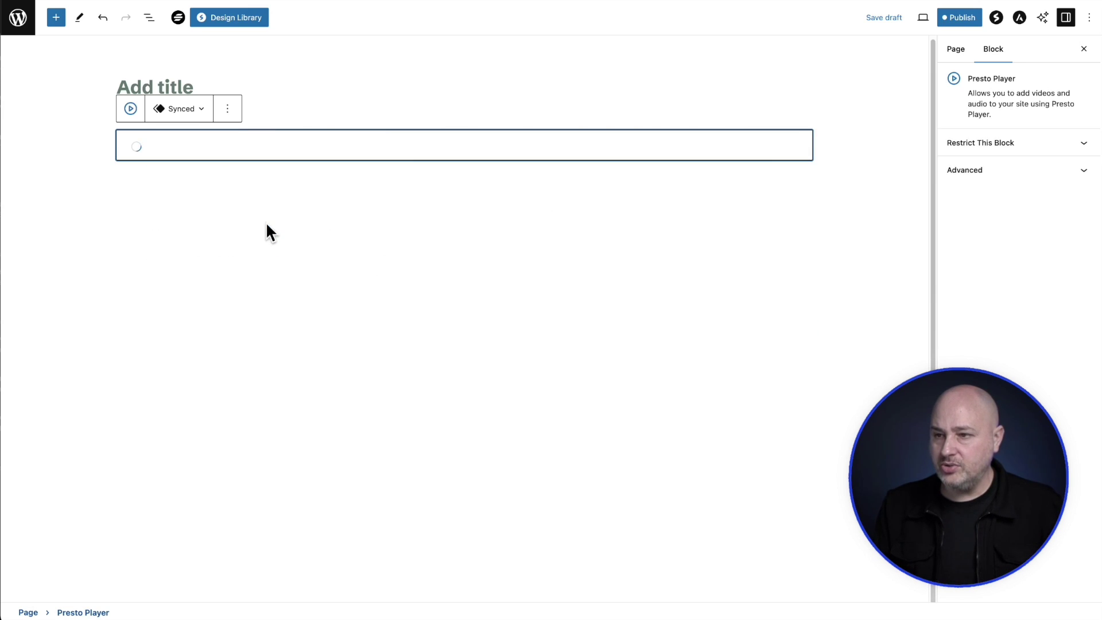
left_click(215, 196)
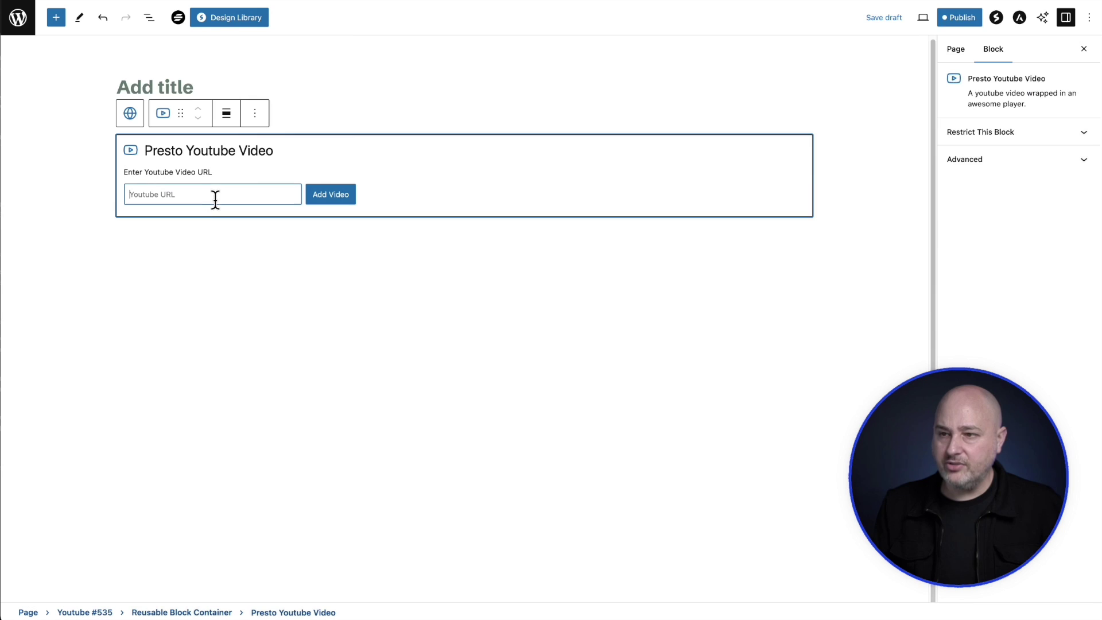
type("https://www.youtube.com/watch?v=F5DK3mfHzVM")
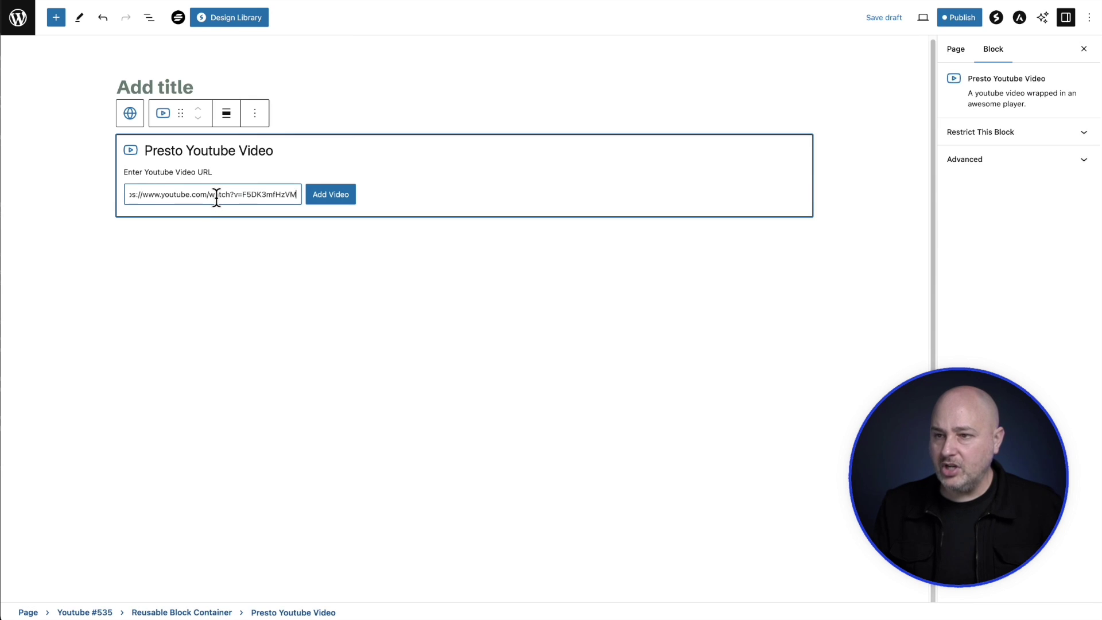
left_click(344, 201)
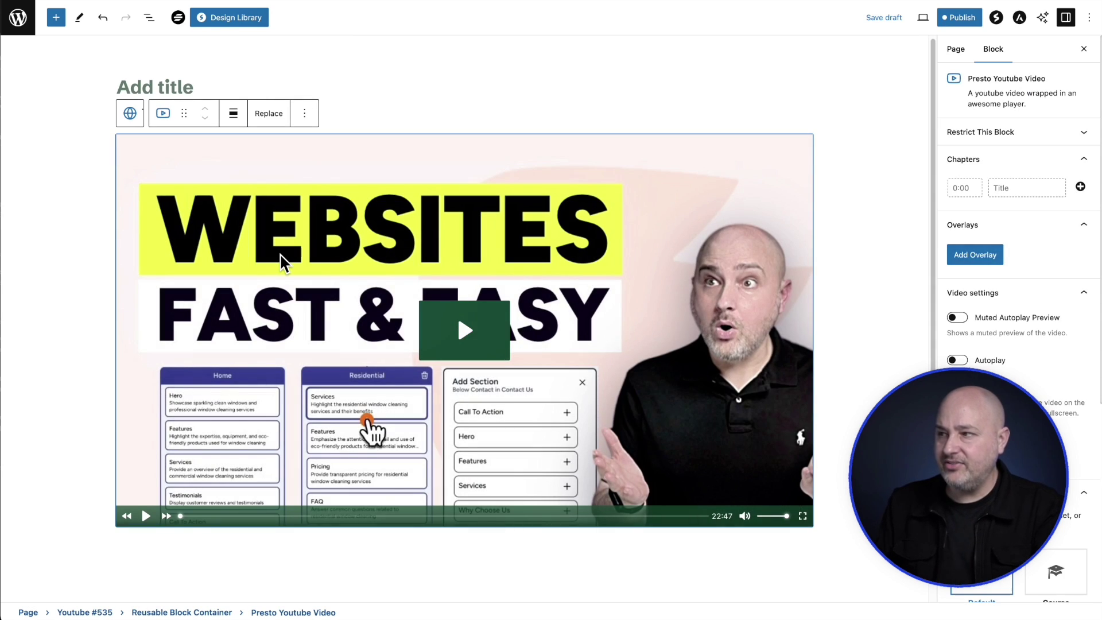
Step: Publish the page together with its Media Hub changes and open the Presto Player Media Hub list
left_click(959, 19)
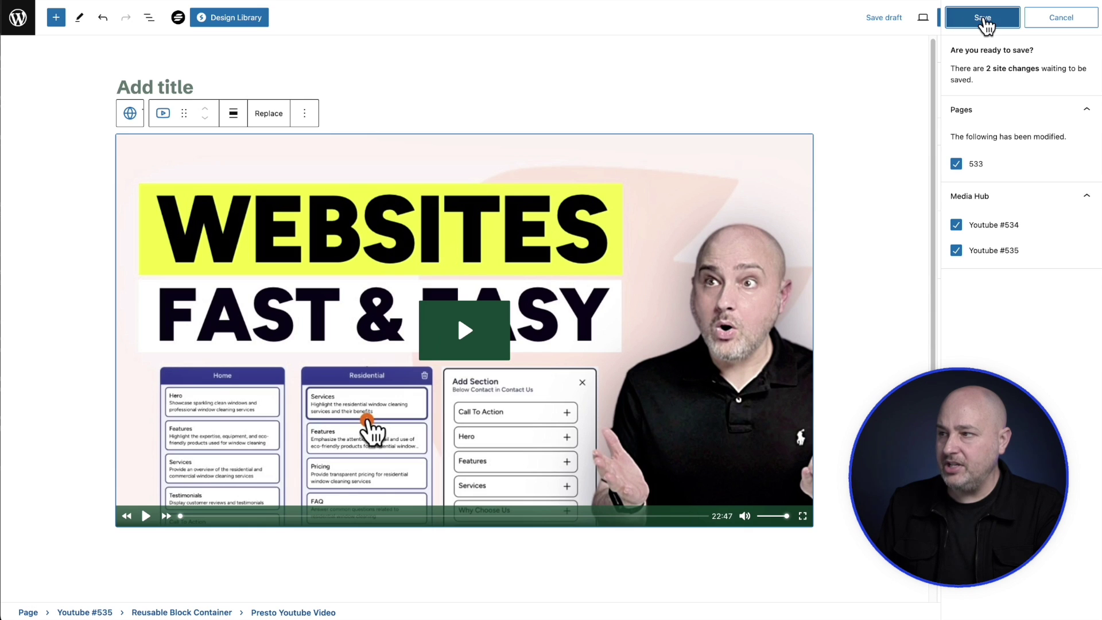
left_click(988, 24)
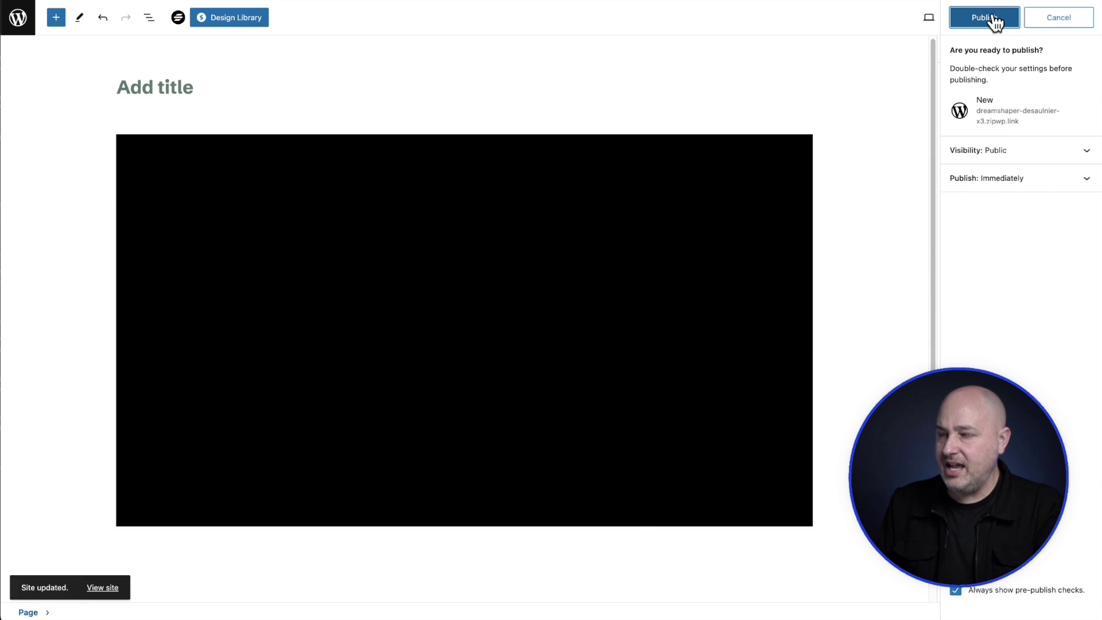
left_click(994, 20)
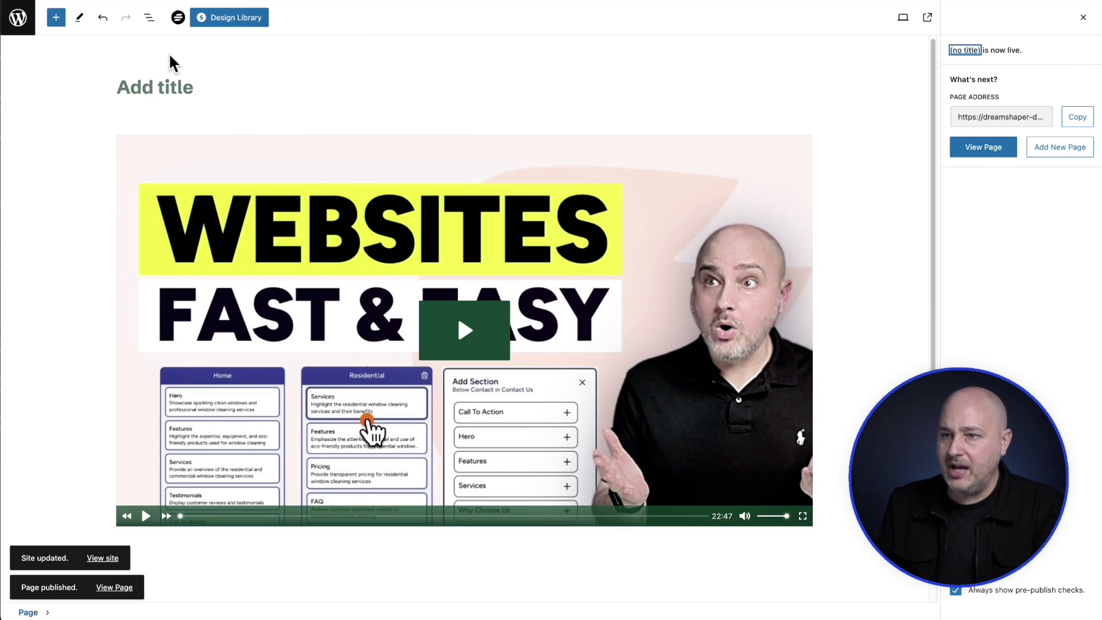
left_click(35, 65)
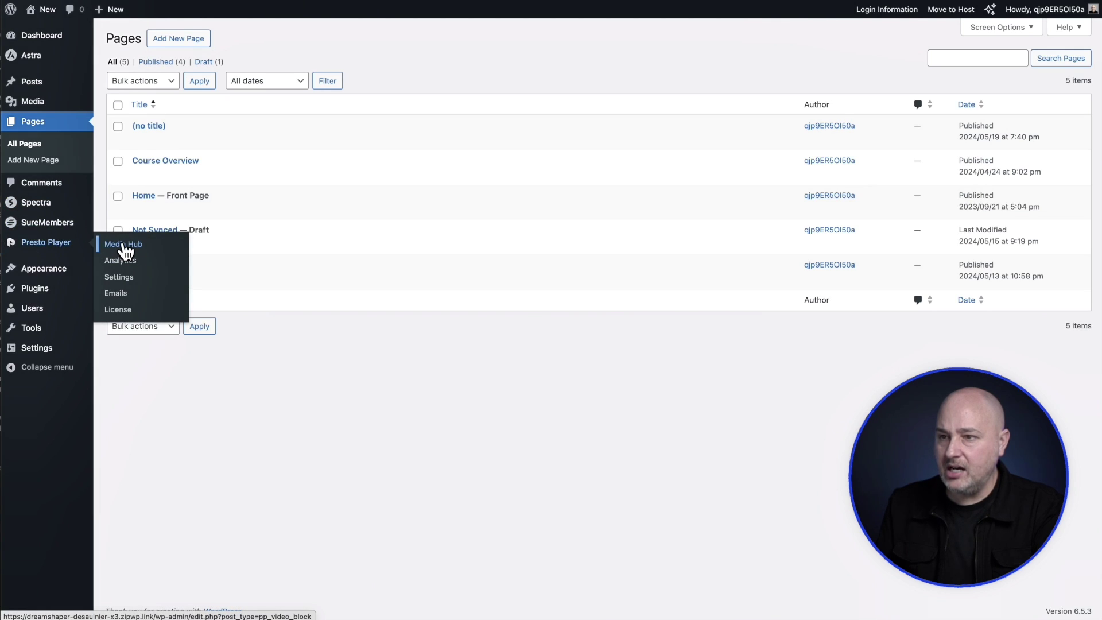
left_click(123, 246)
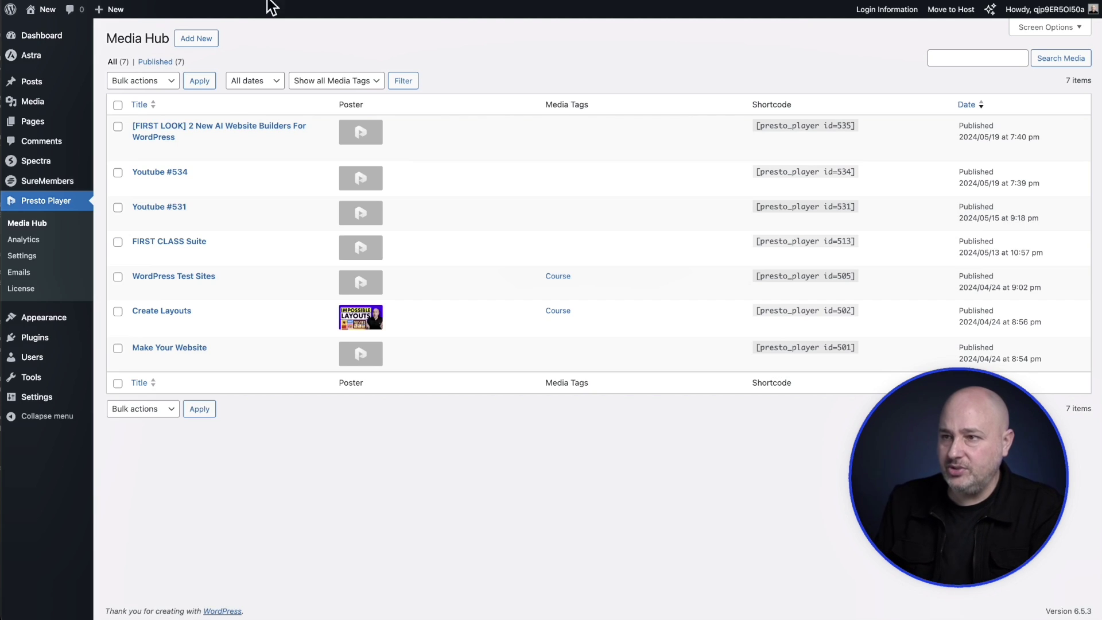
Step: Switch to the Old site, start a new page and browse the available blocks down to the Presto section
left_click(273, 2)
mouse_move(50, 167)
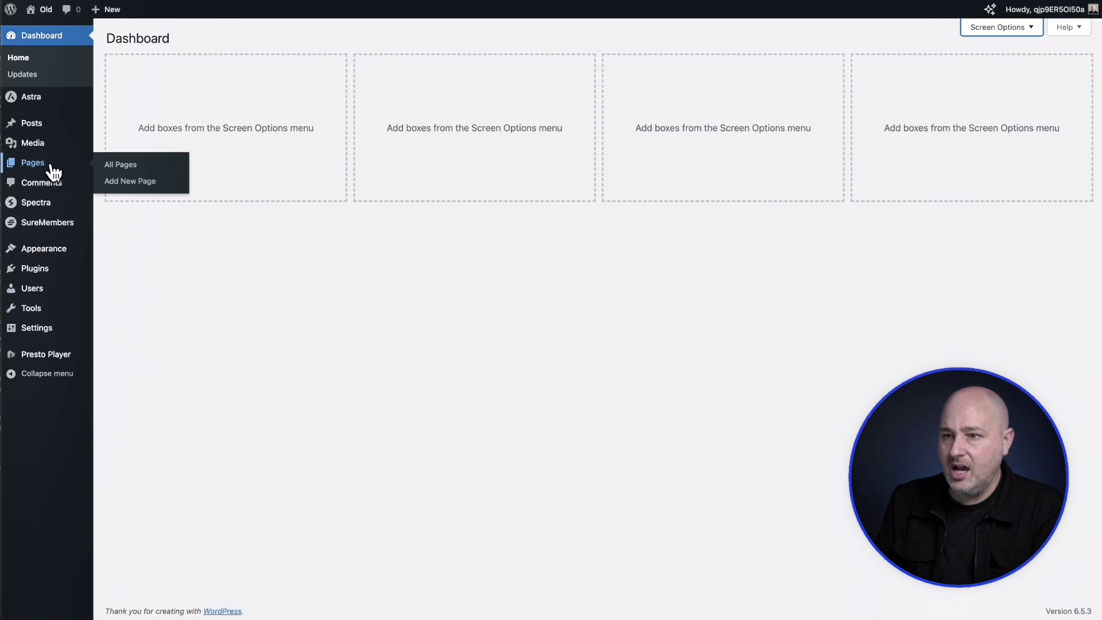
left_click(126, 181)
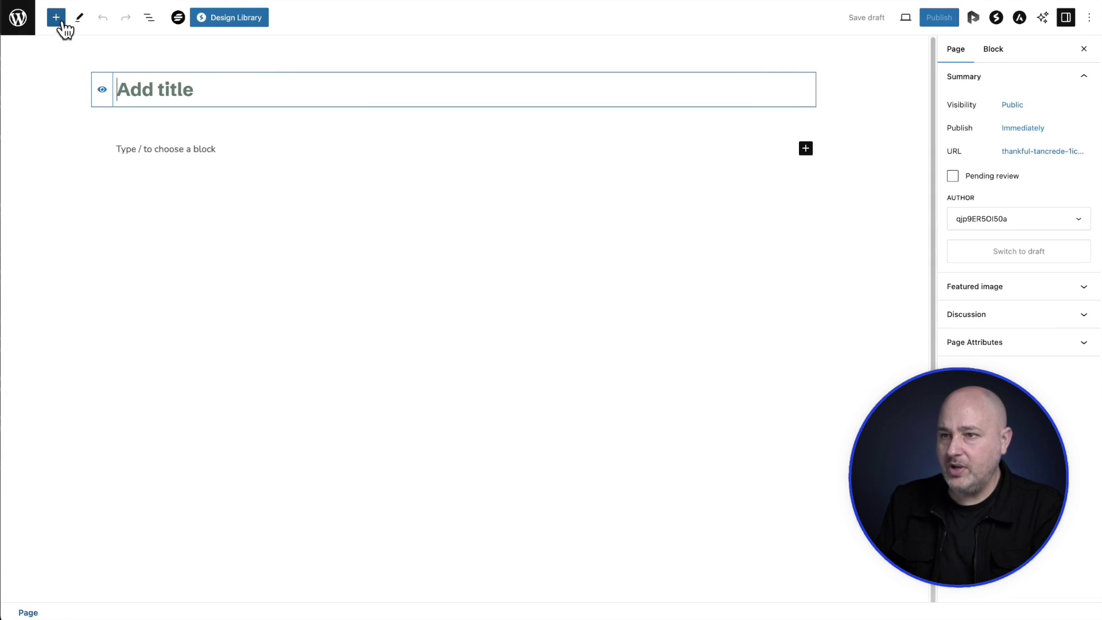
left_click(62, 23)
scroll(121, 189, "down", 15)
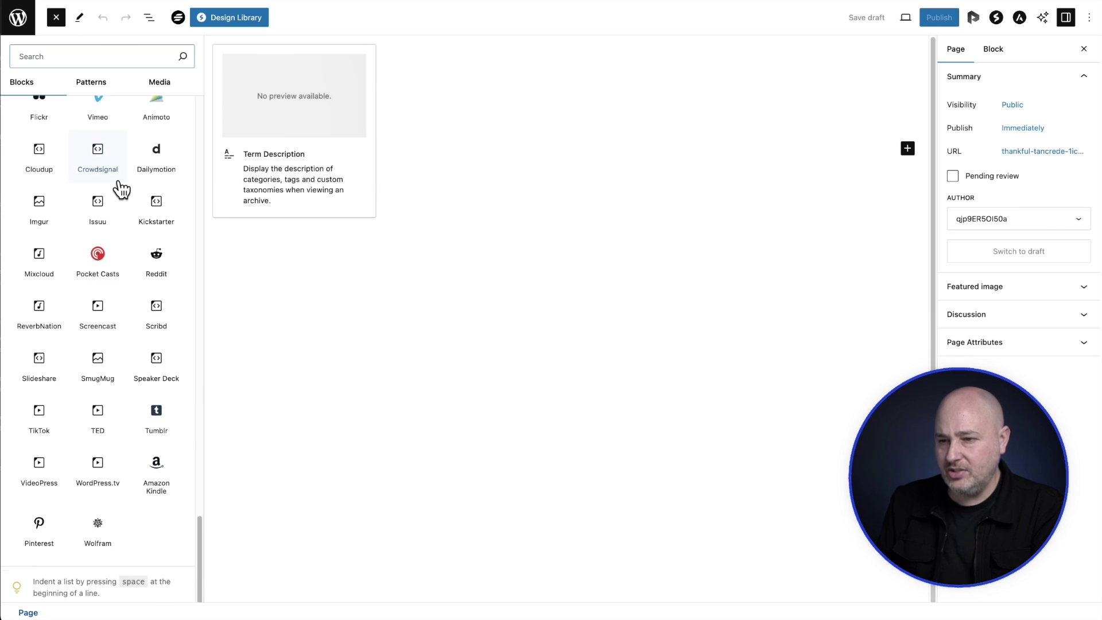
scroll(121, 189, "down", 5)
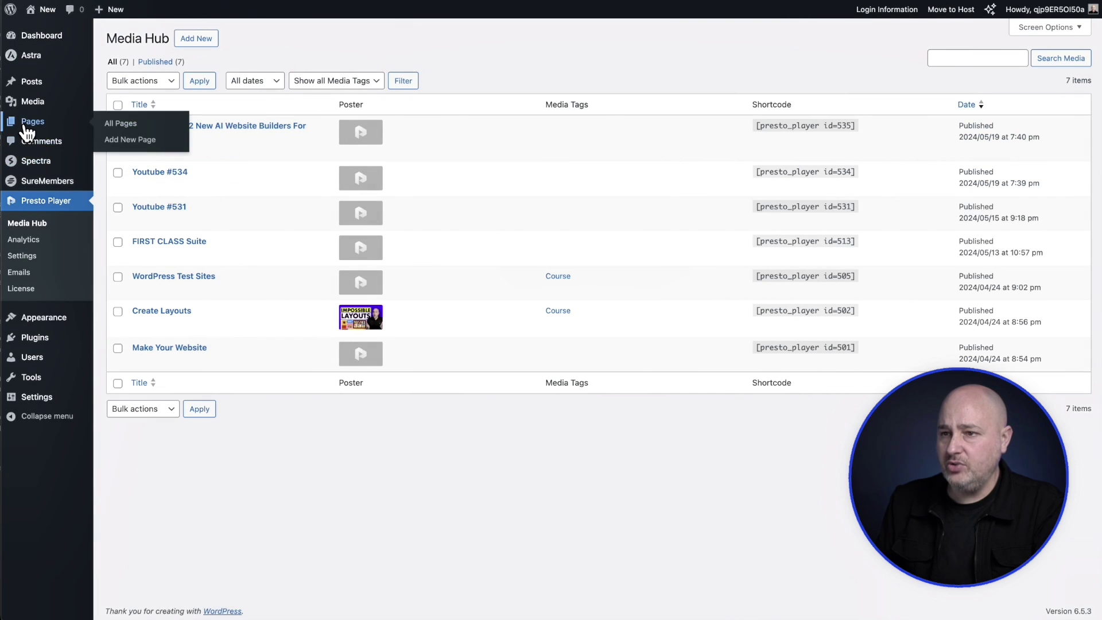
Step: Open the untitled page on the New site and compare its available Presto blocks with those on the Old site
left_click(53, 125)
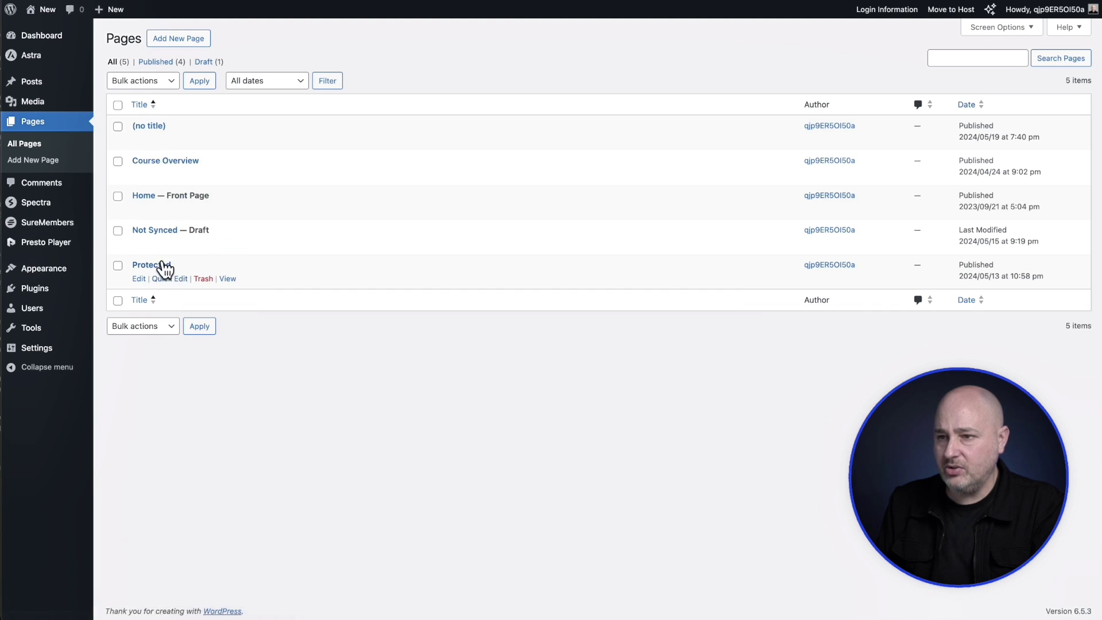
left_click(146, 127)
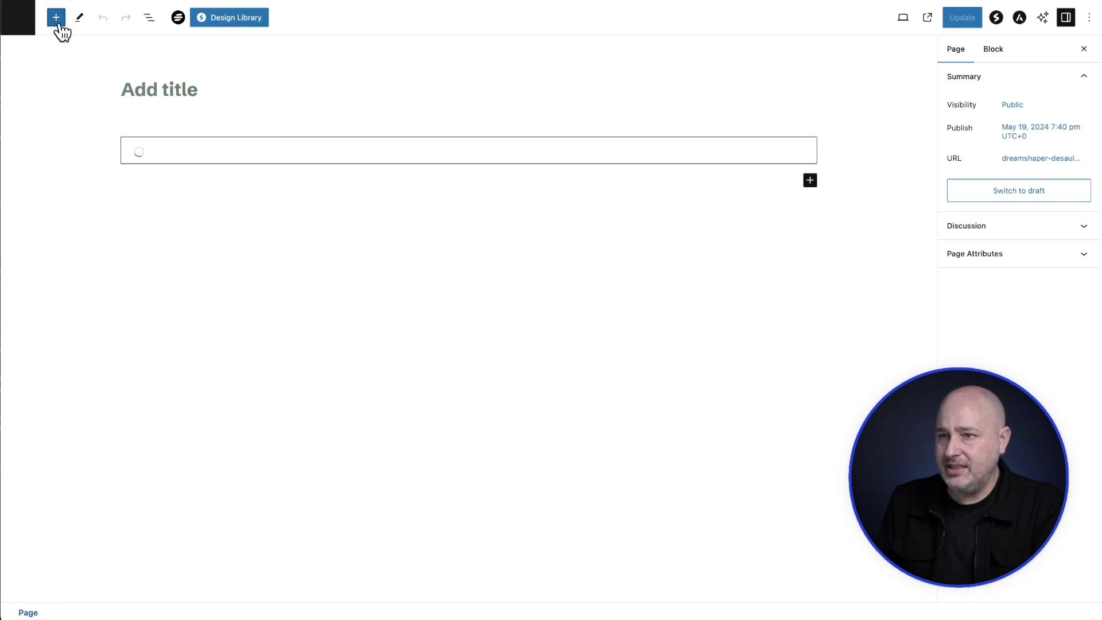
left_click(56, 17)
scroll(111, 216, "down", 15)
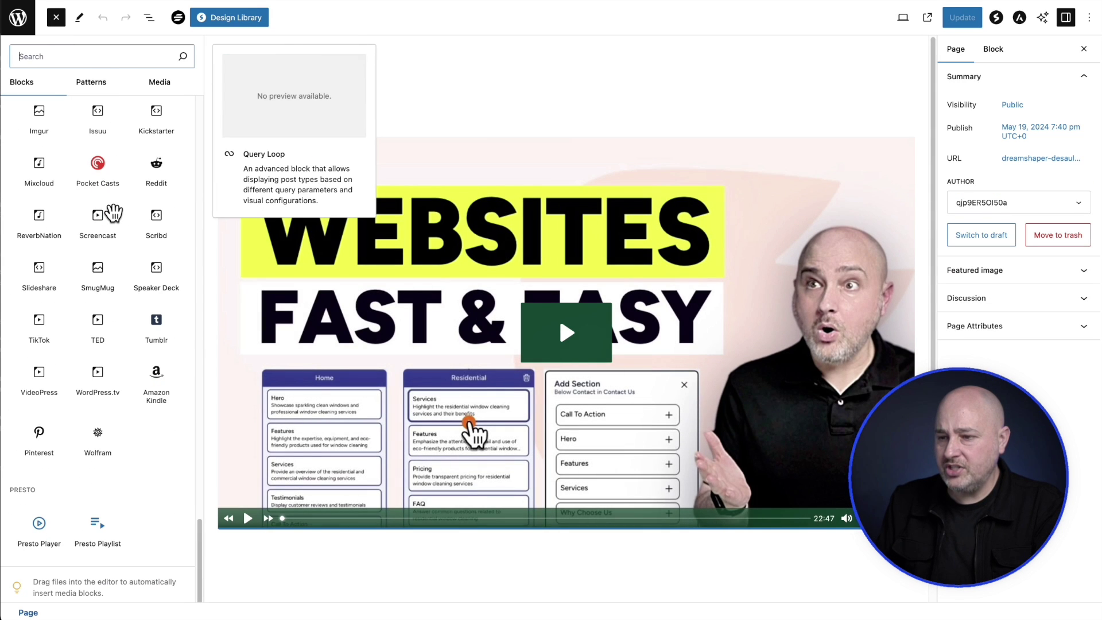
mouse_move(35, 550)
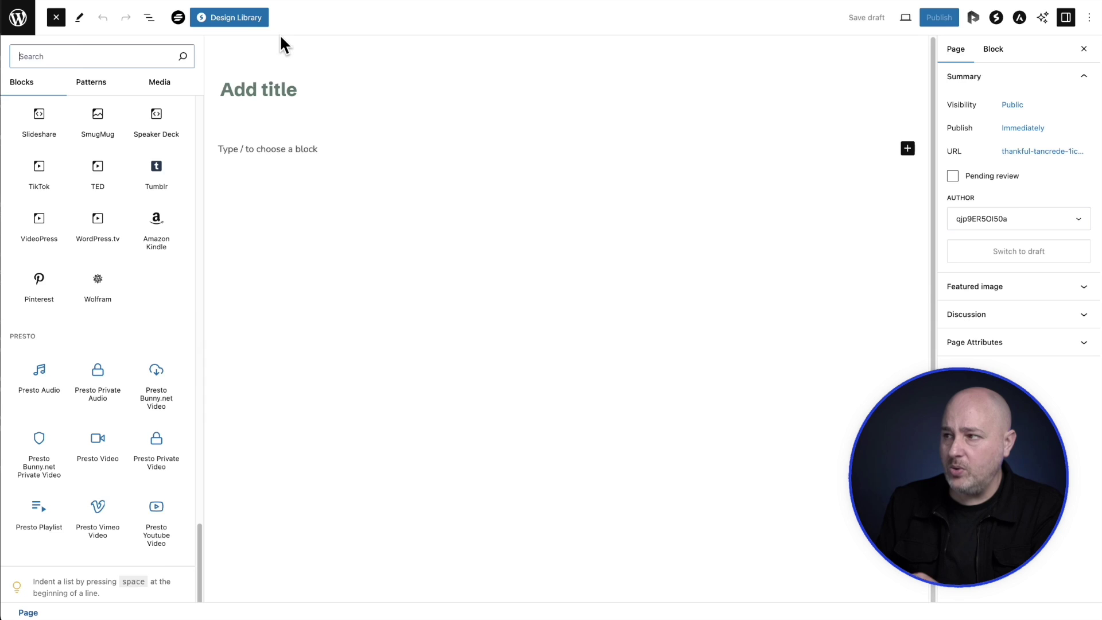
left_click(975, 18)
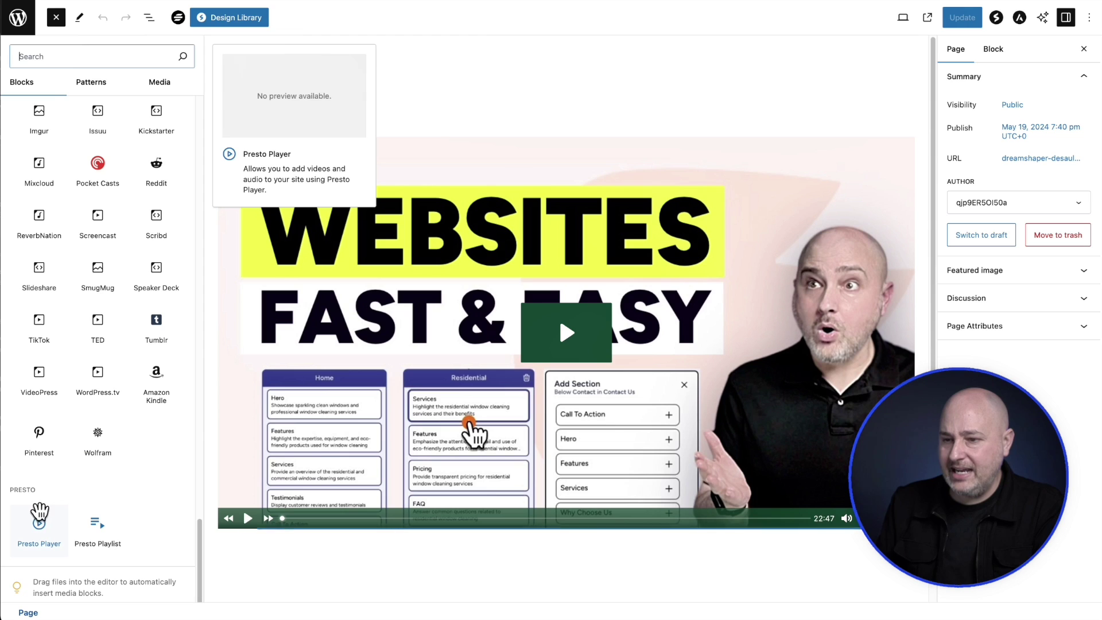
Step: Insert a second Presto Player block below the video on the New site's page and open its existing media selection
left_click(39, 523)
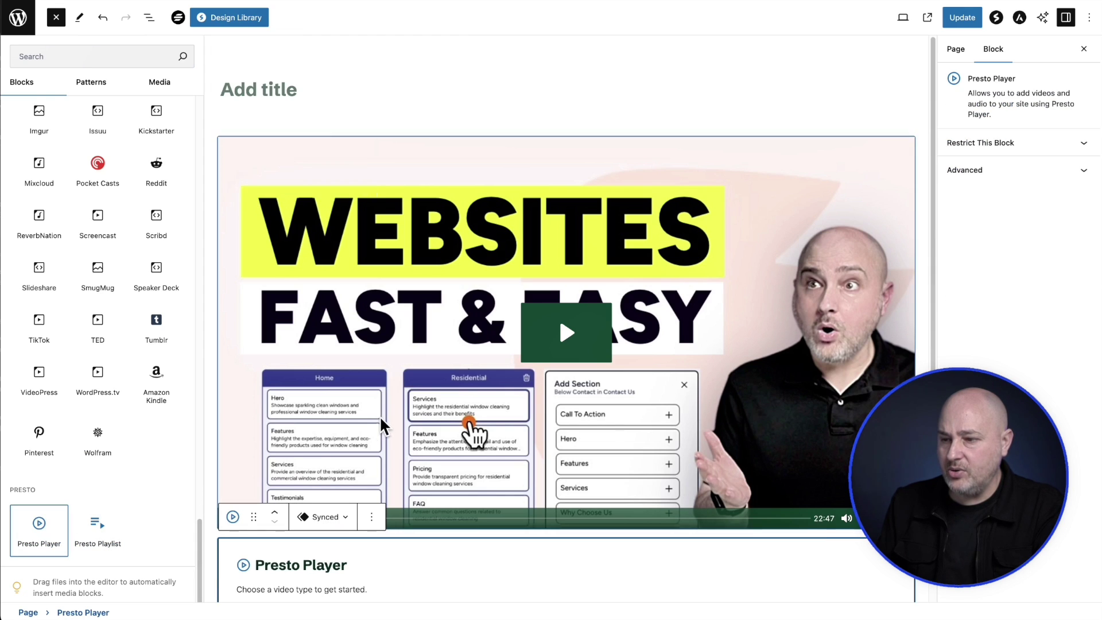
scroll(389, 420, "down", 2)
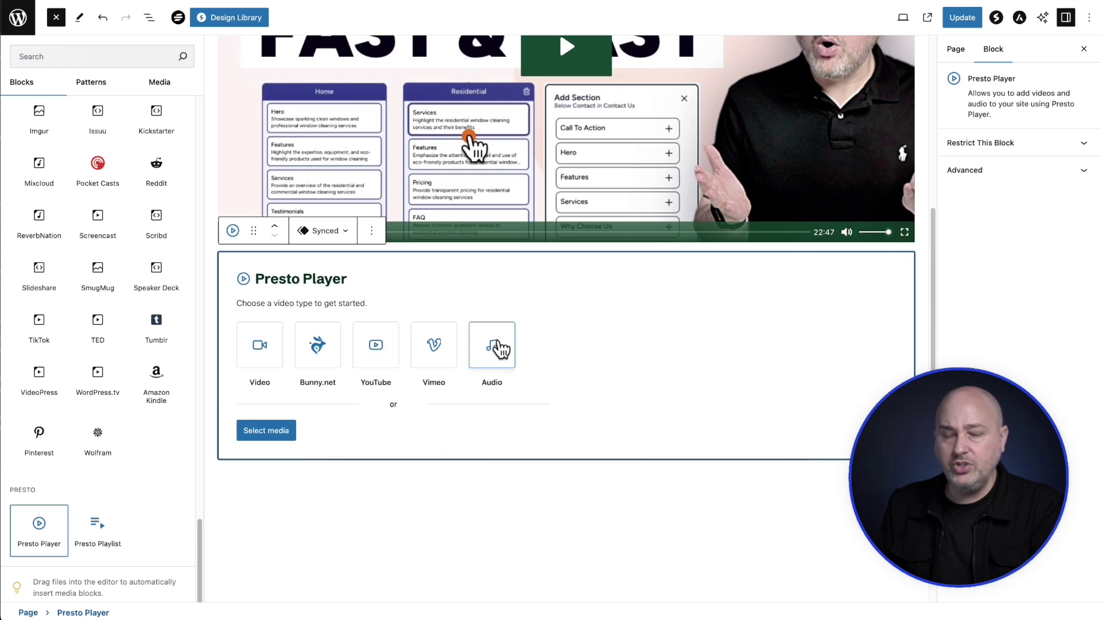
scroll(499, 348, "down", 1)
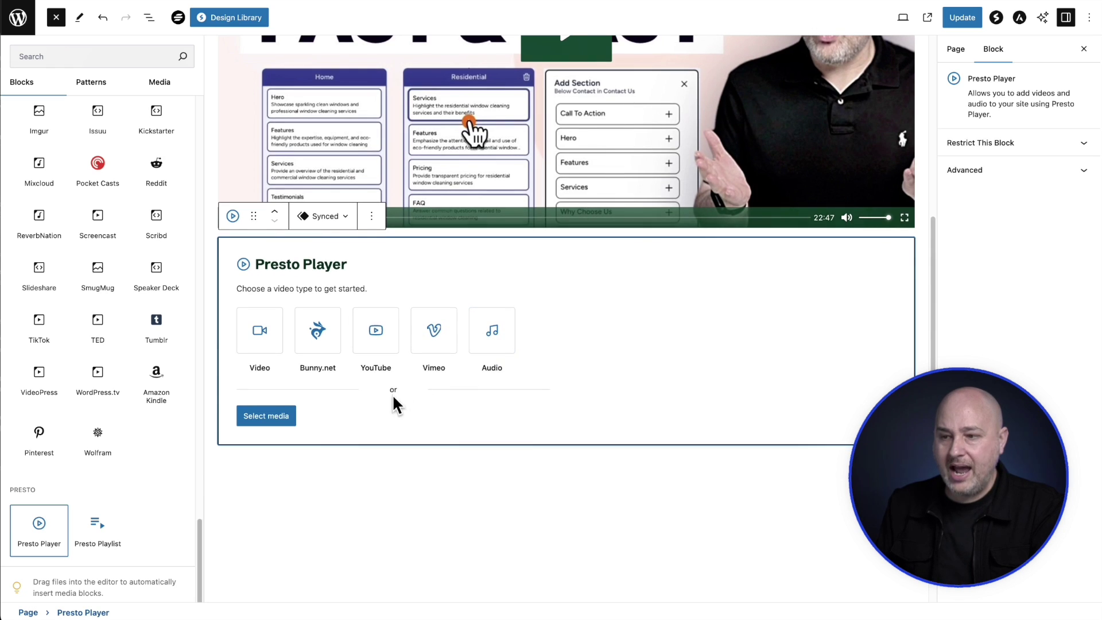
left_click(266, 416)
left_click(167, 422)
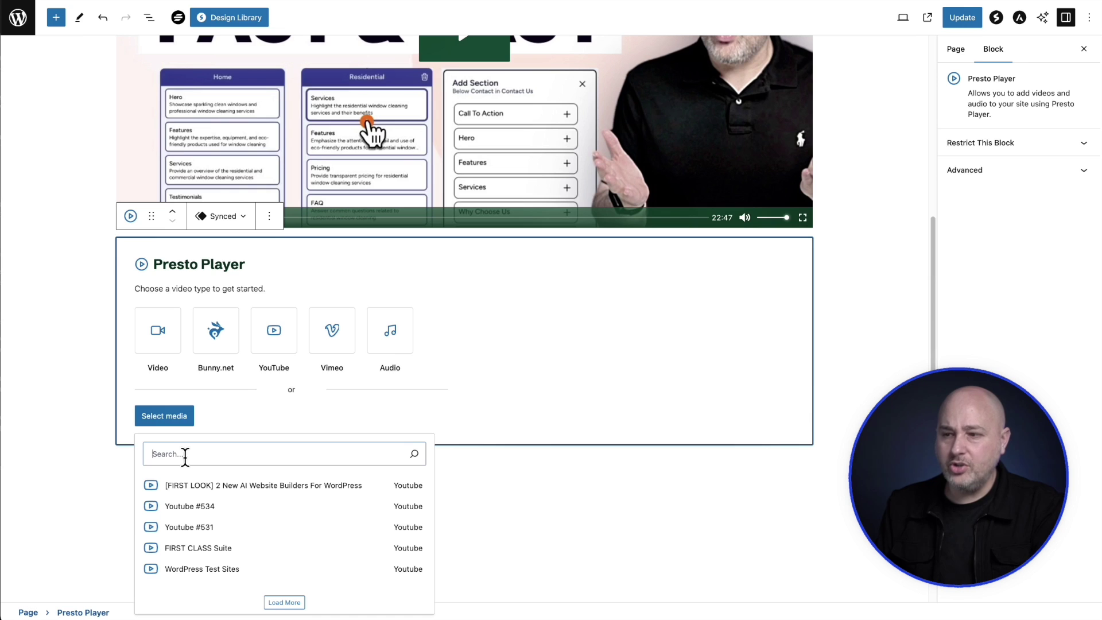
Step: Dismiss the media selection and delete the second Presto Player block
left_click(586, 304)
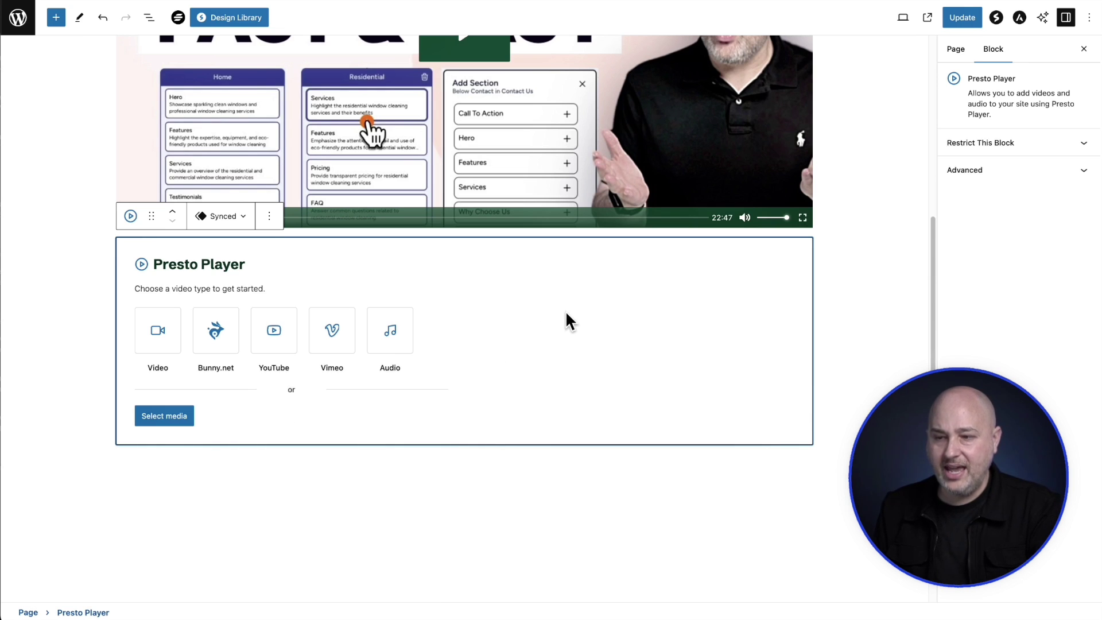
key("Delete")
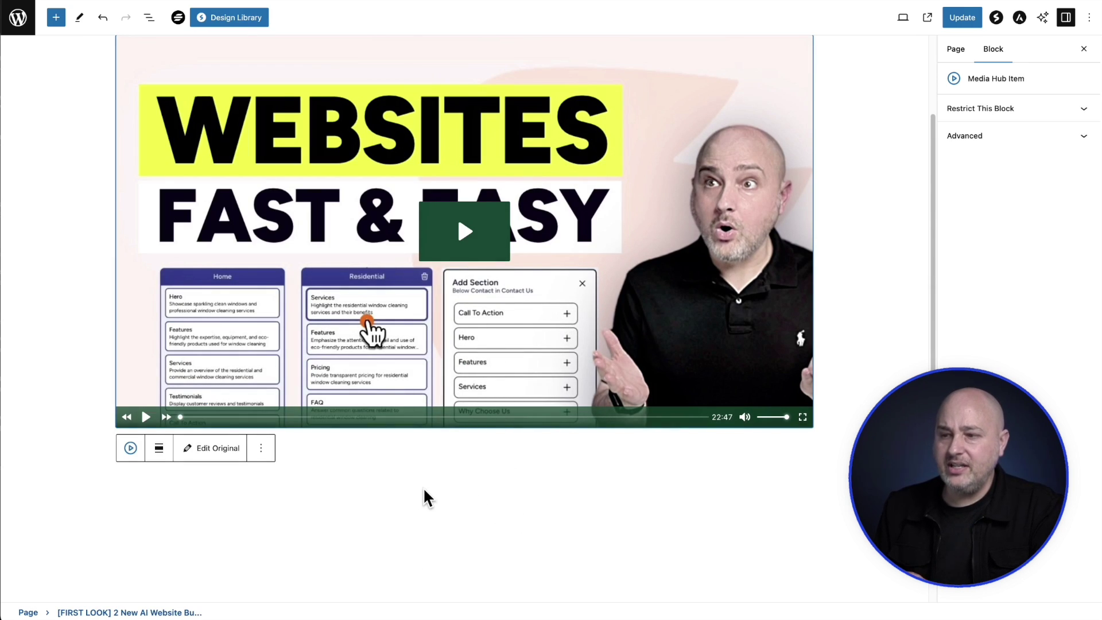
left_click(426, 499)
Step: Open the original Media Hub item of the page's video for editing and review the settings of its YouTube video block
scroll(377, 253, "up", 3)
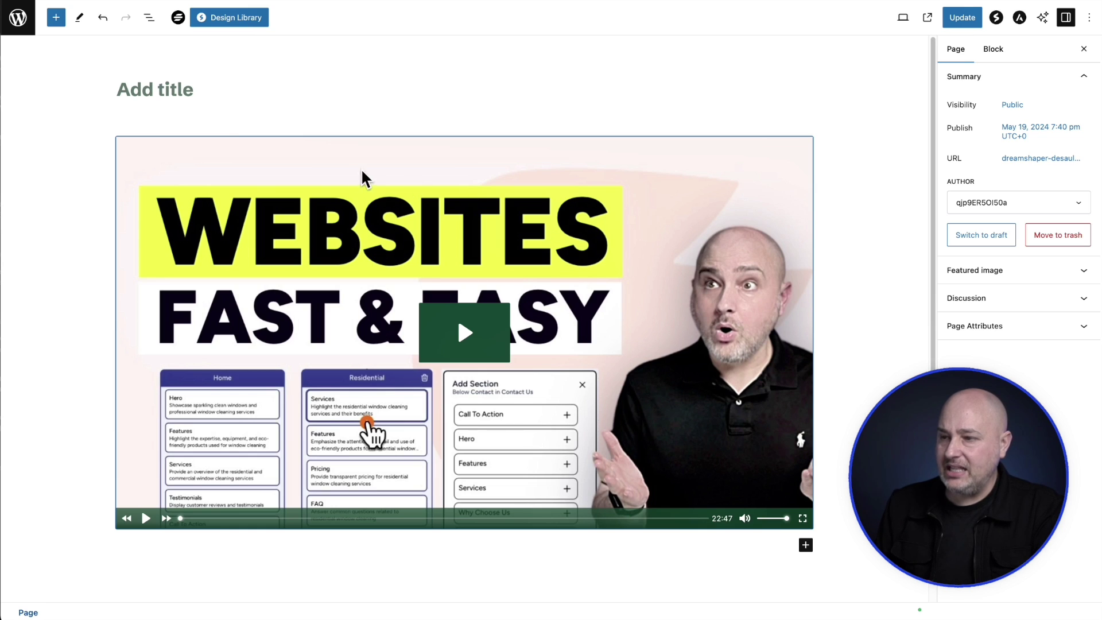
left_click(426, 251)
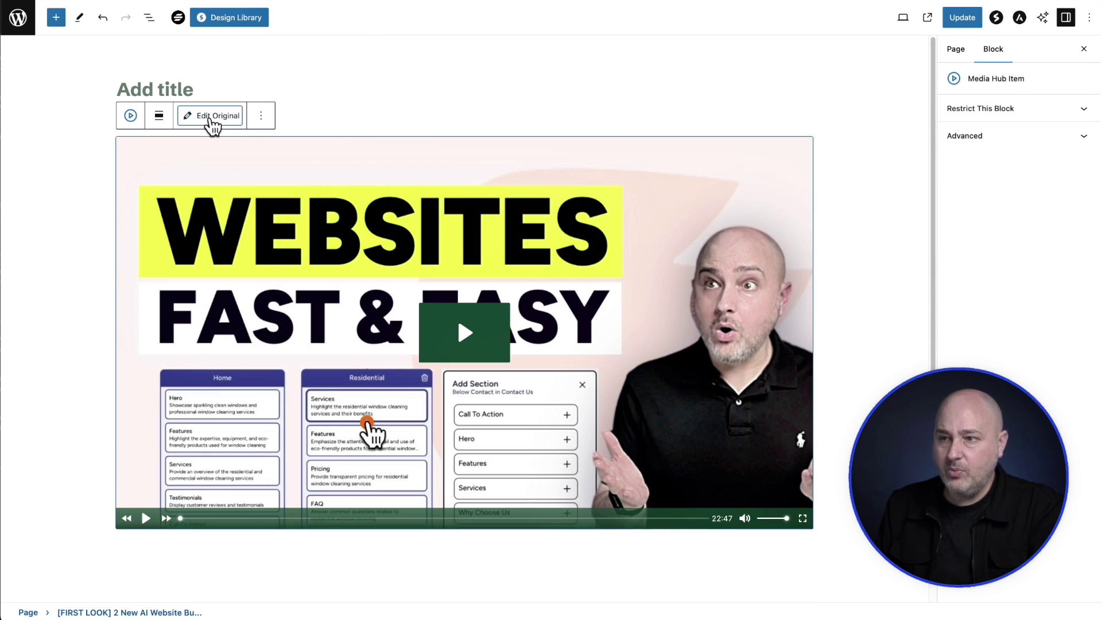
left_click(209, 117)
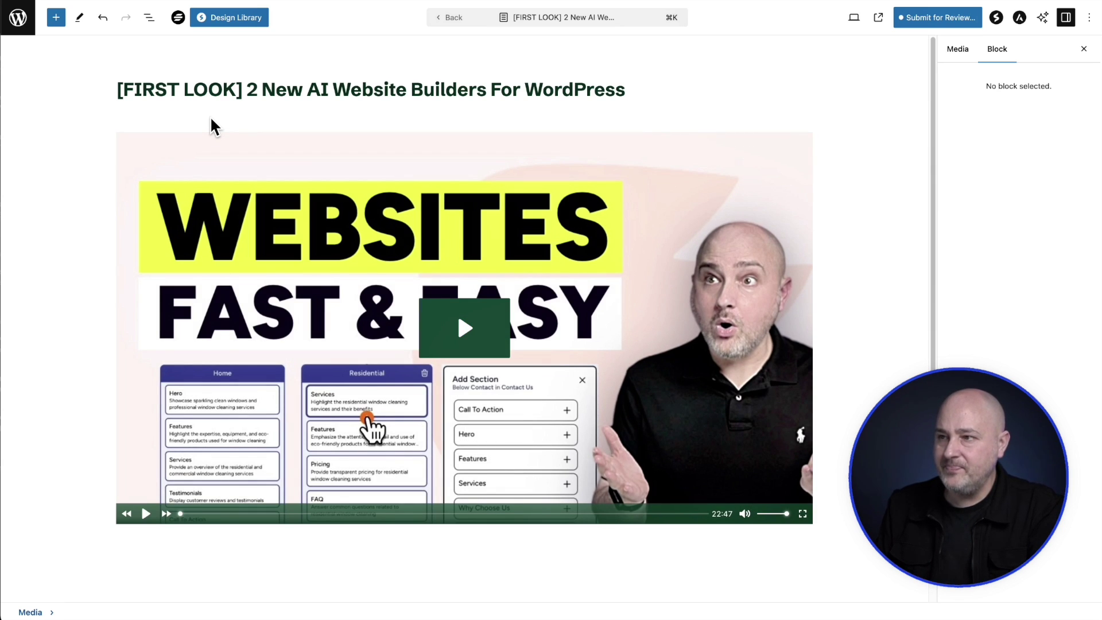
left_click(477, 236)
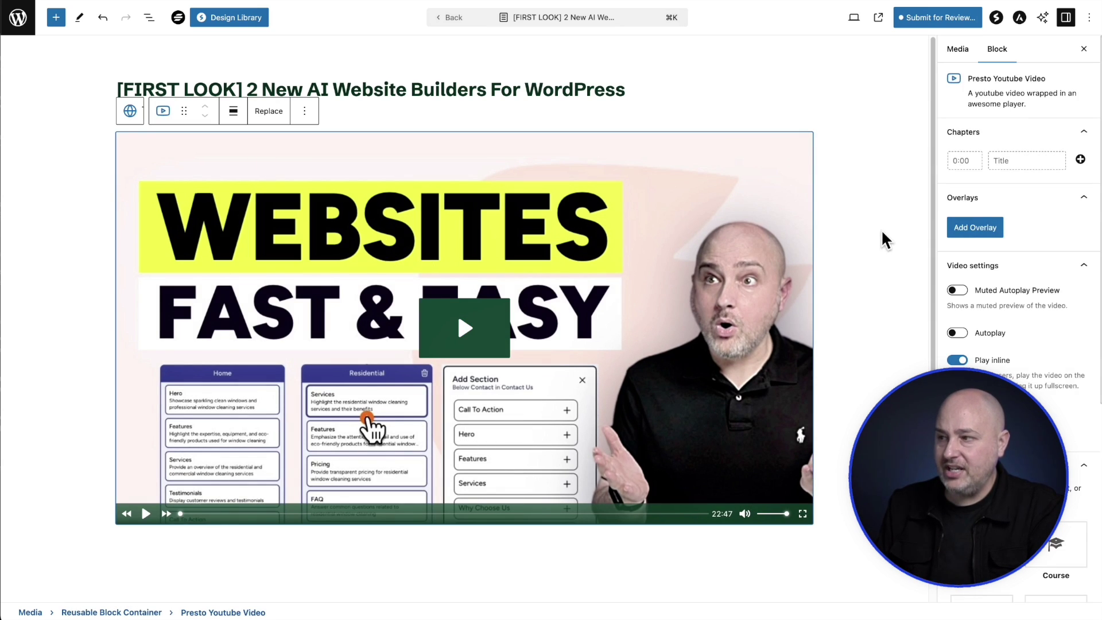
scroll(1009, 316, "down", 5)
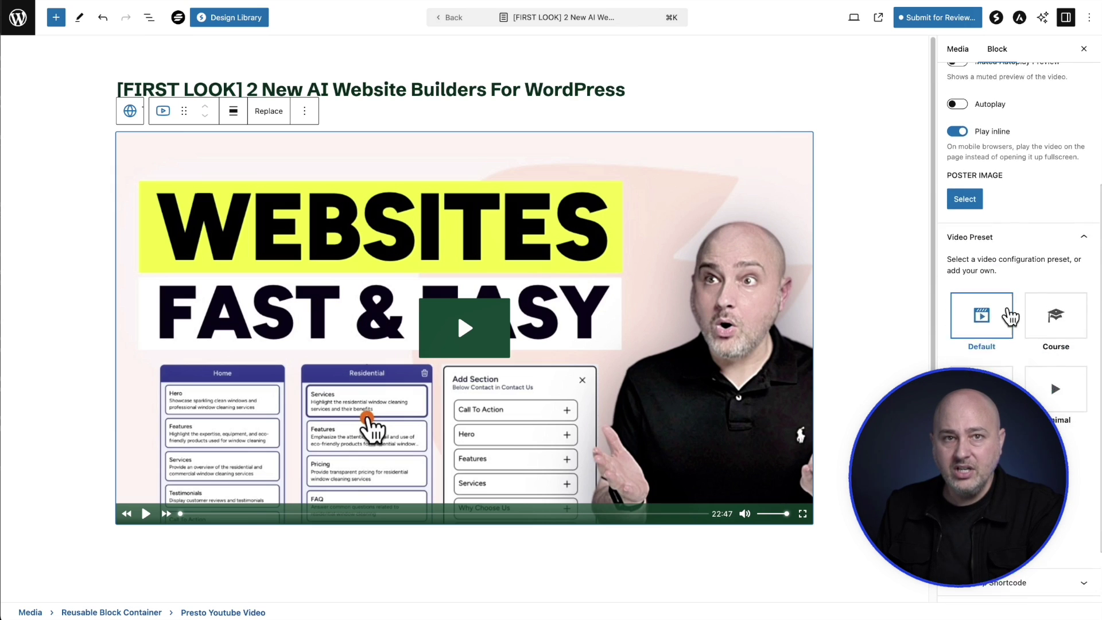
scroll(999, 304, "up", 5)
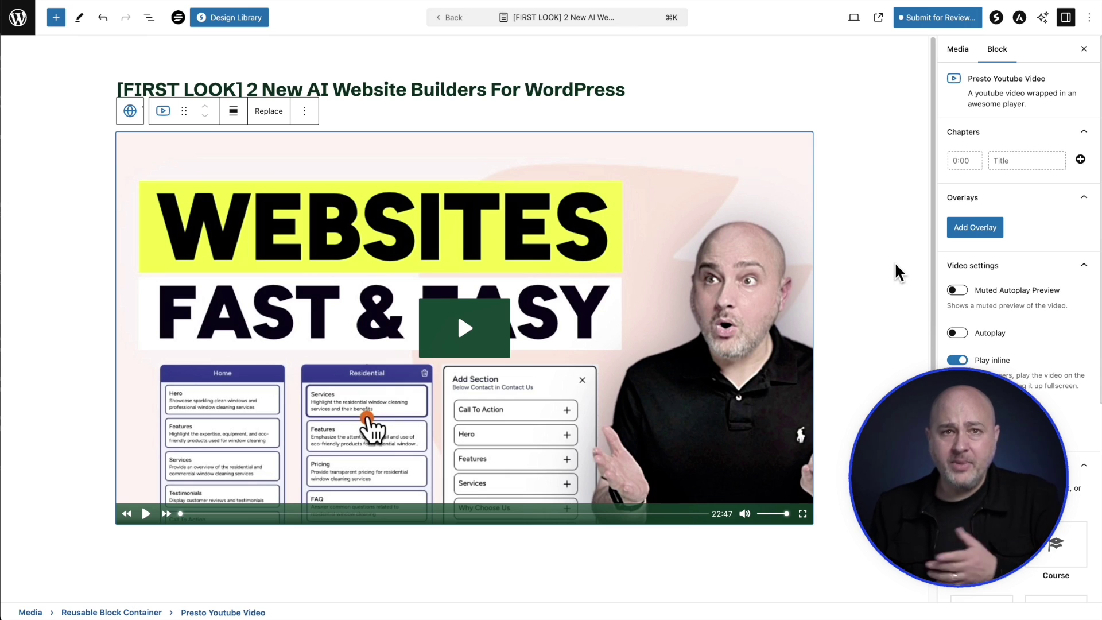
Step: Apply the Minimal video preset to the YouTube video block, save the media item and return to the page
scroll(1018, 220, "down", 3)
scroll(1018, 220, "down", 5)
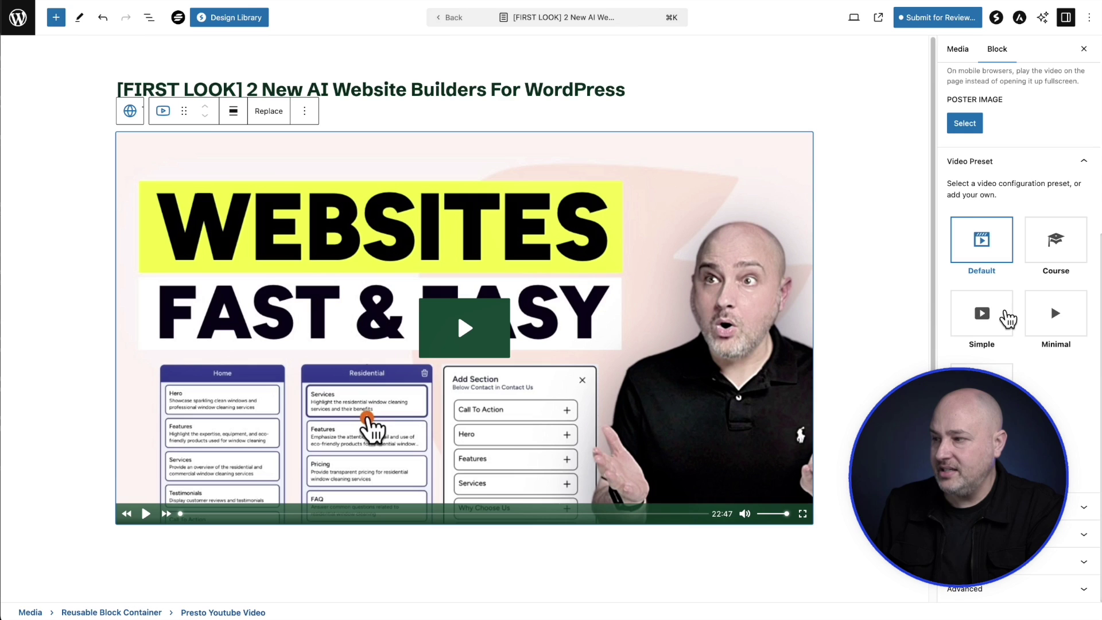
left_click(1046, 315)
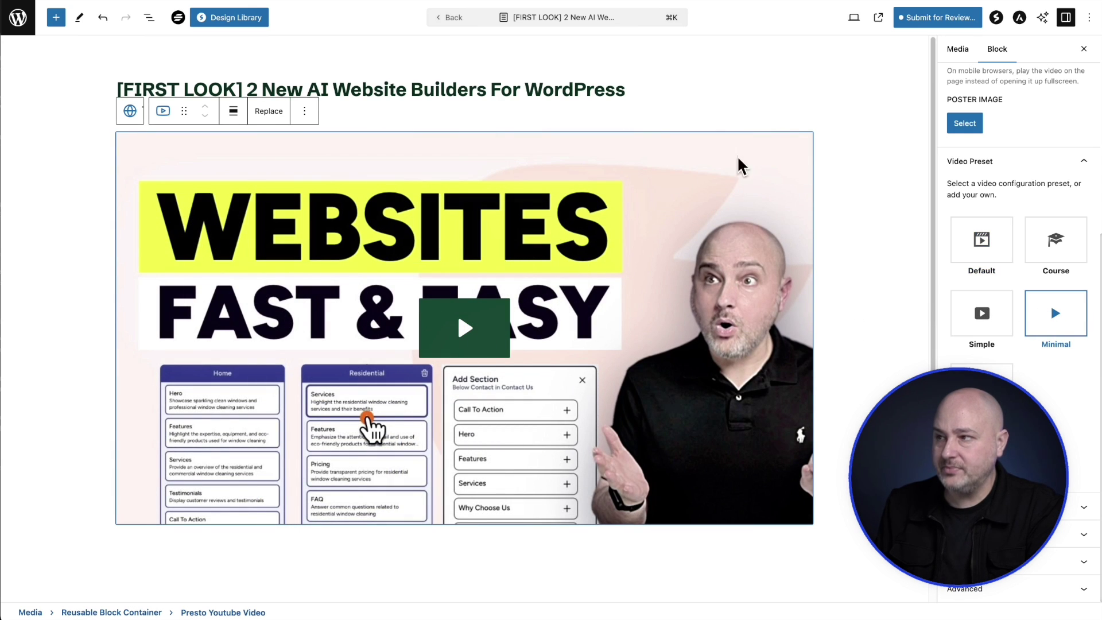
left_click(976, 19)
left_click(983, 18)
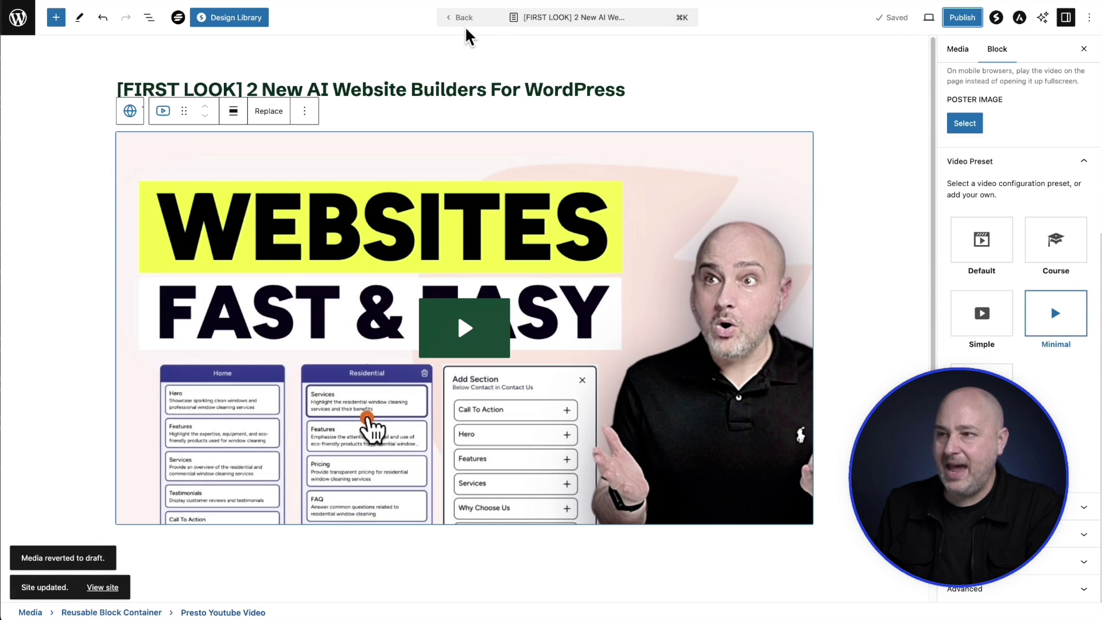
left_click(465, 22)
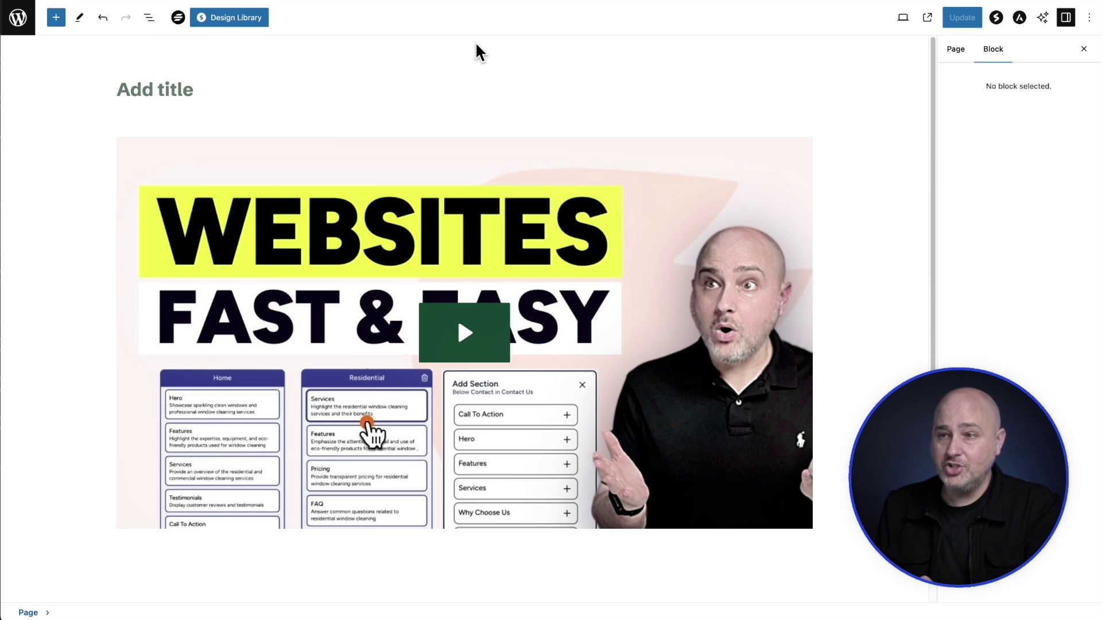
Step: Open the pending "[FIRST LOOK] 2 New AI Website Builders For WordPress" item from Presto Player's Media Hub for editing
left_click(18, 18)
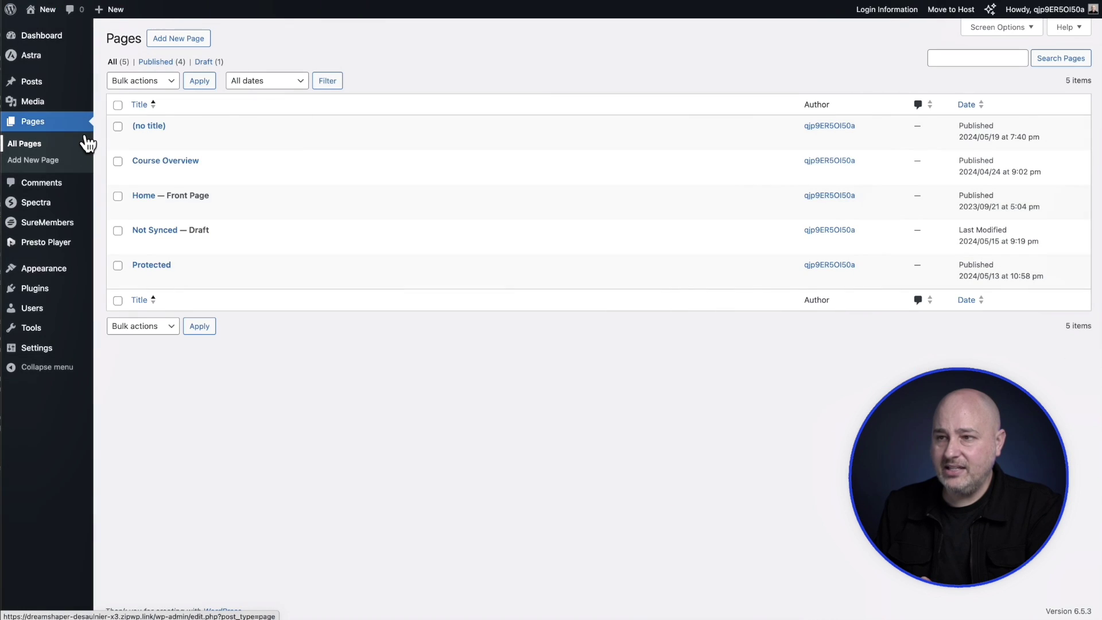
mouse_move(55, 252)
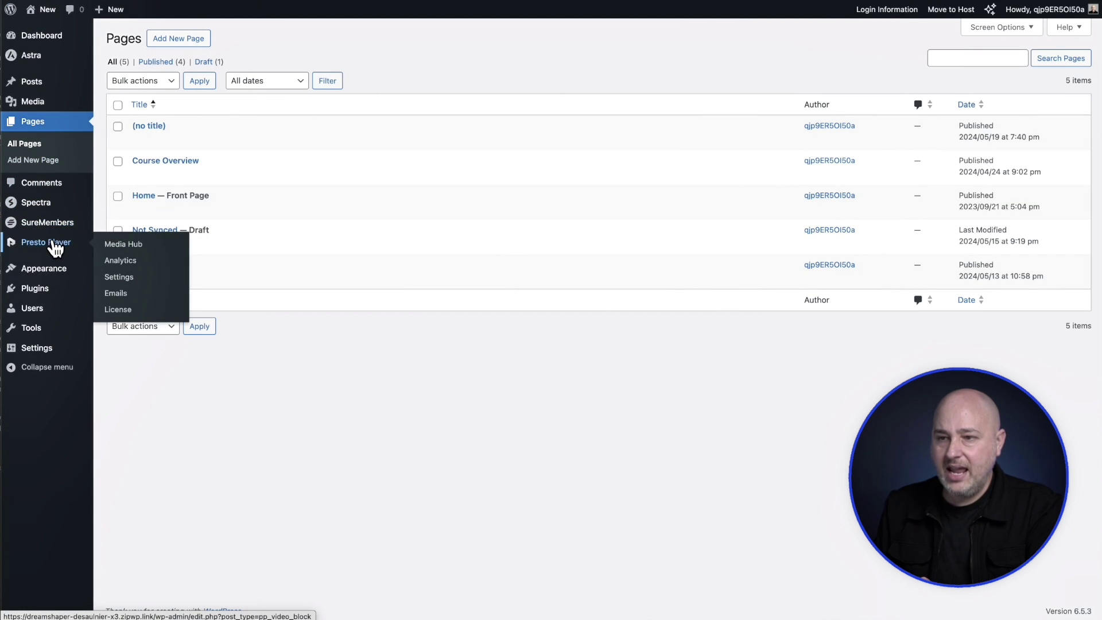
left_click(121, 245)
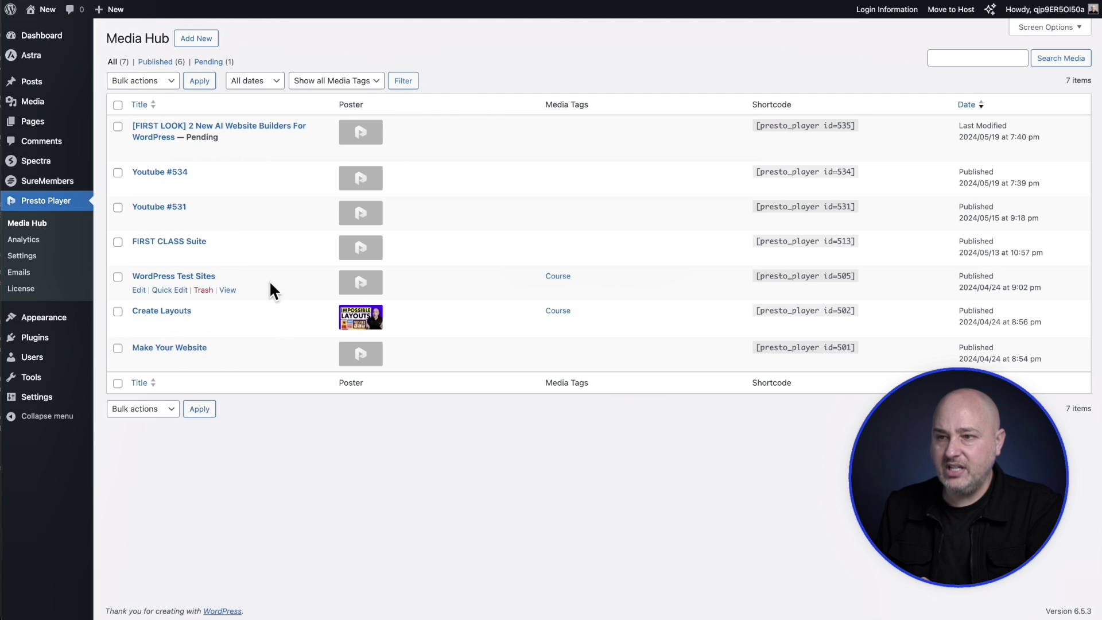
left_click(152, 133)
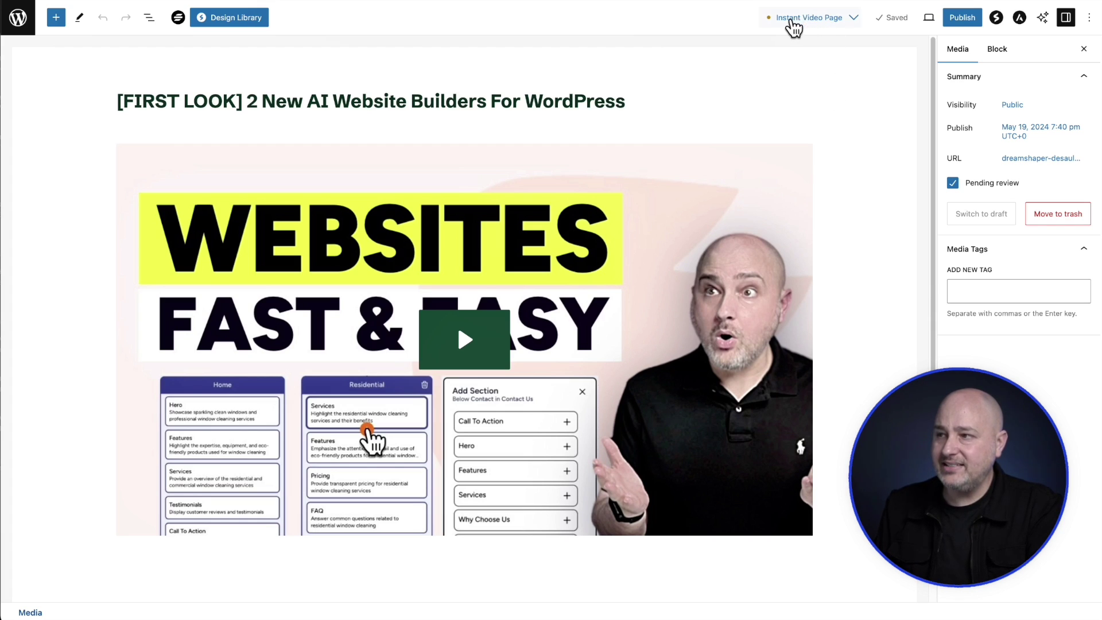
Step: Set the instant video page's visibility to Published and publish the media item
left_click(854, 18)
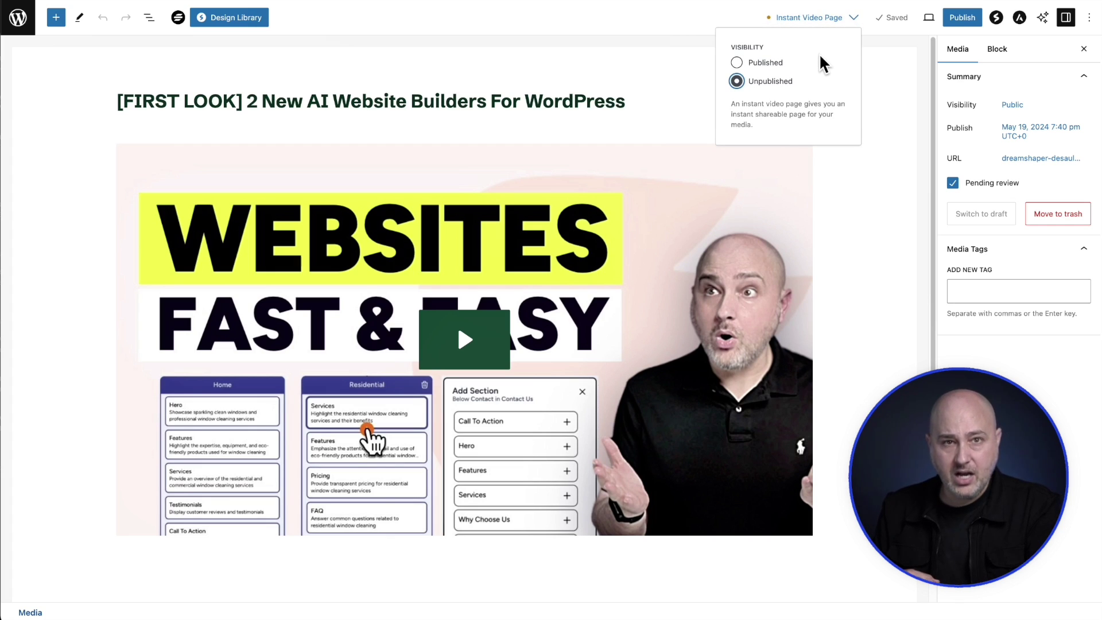
left_click(761, 64)
left_click(960, 21)
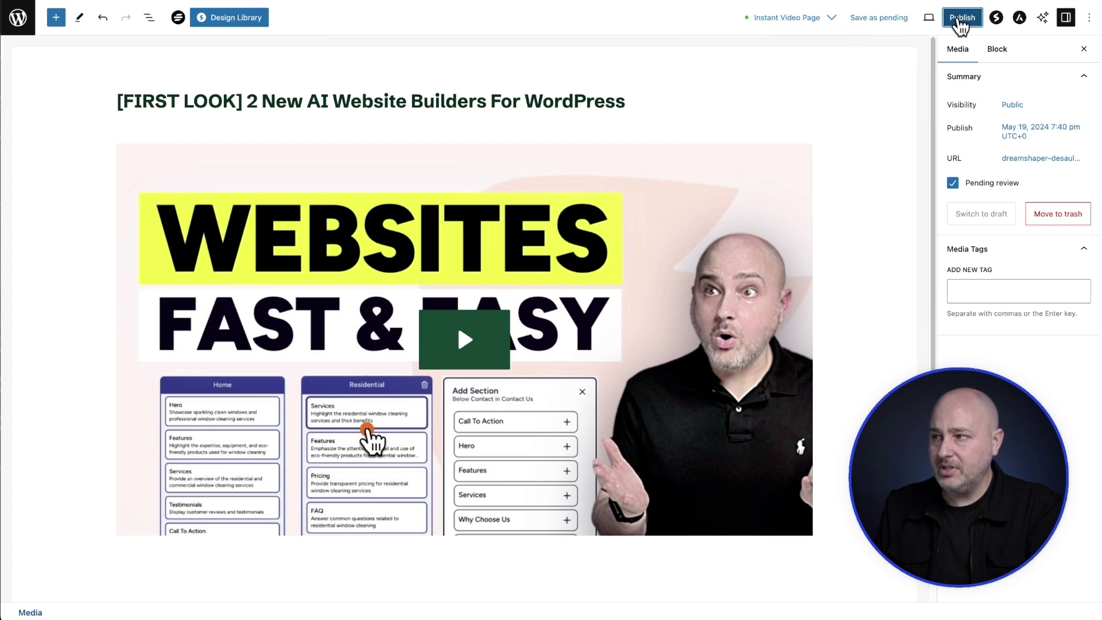
left_click(964, 23)
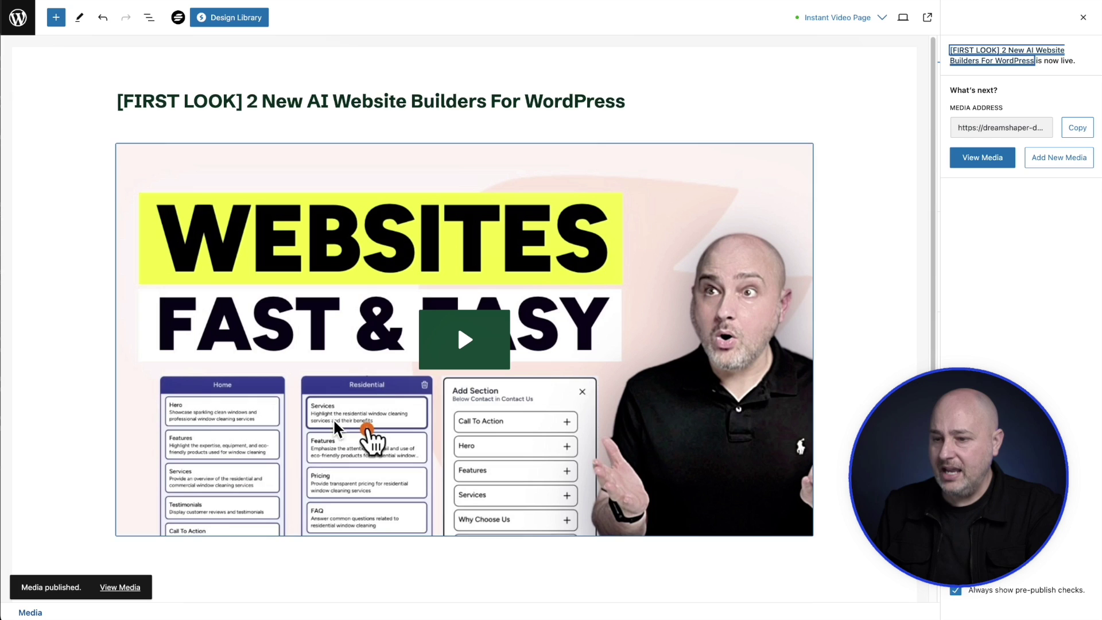
Step: View the published instant video page on the site and return through its editor to the Media Hub
left_click(105, 592)
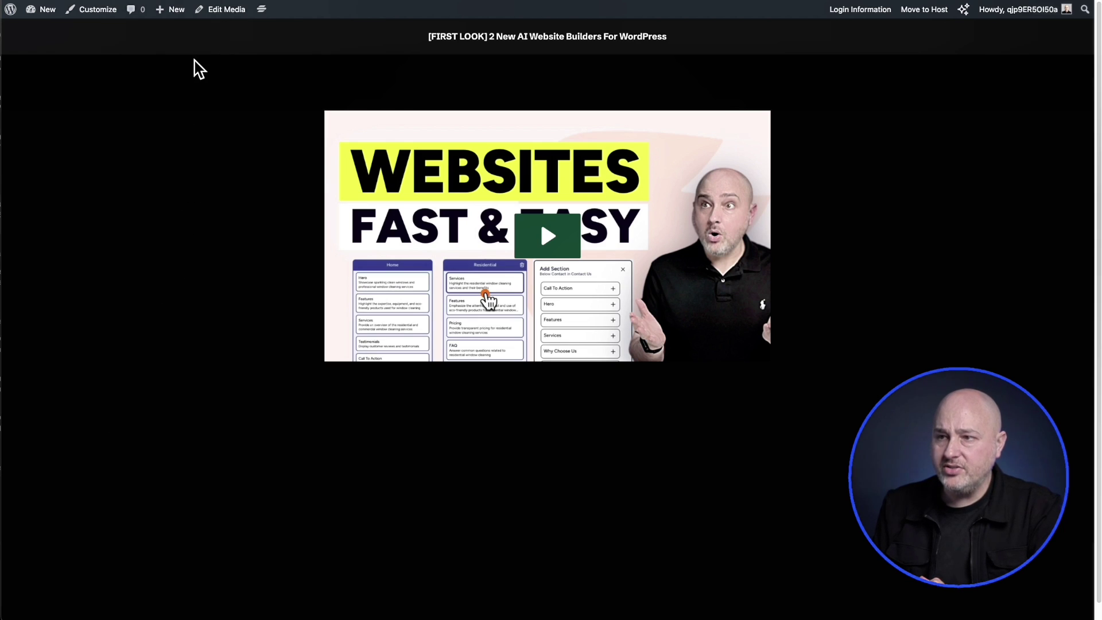
left_click(212, 21)
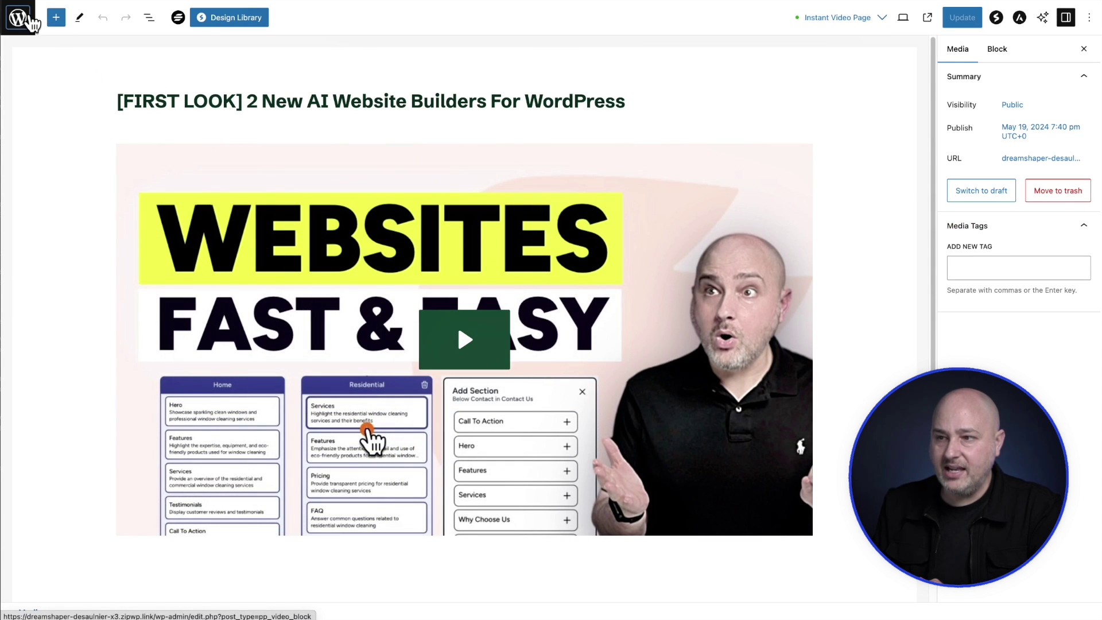
left_click(19, 19)
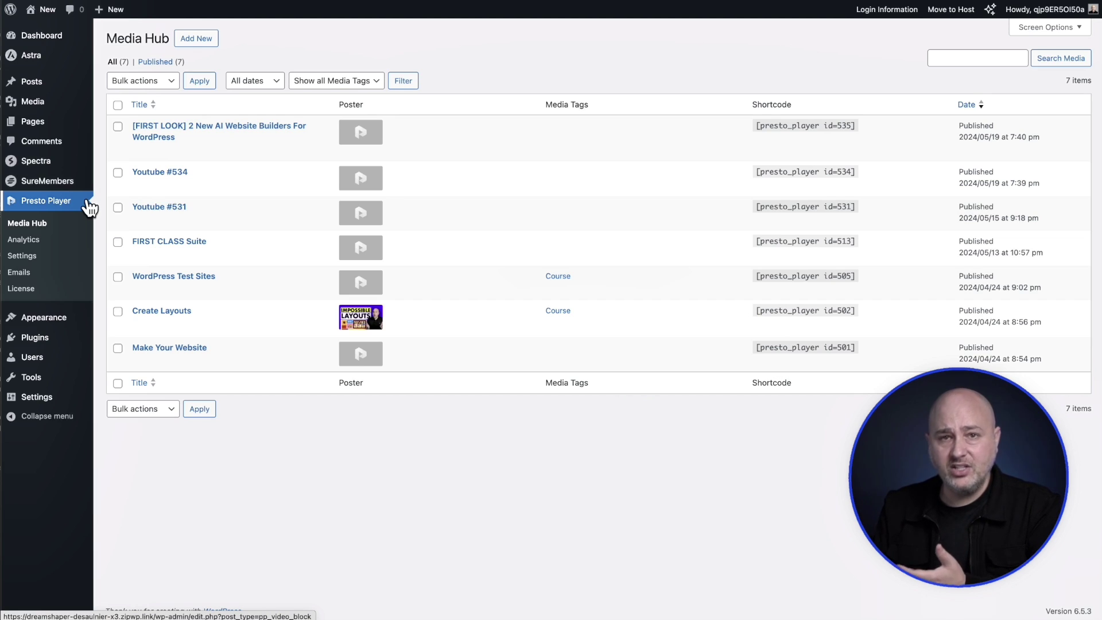
Step: Set the instant video page of the "Make Your Website" media item to Unpublished and update the item
mouse_move(153, 195)
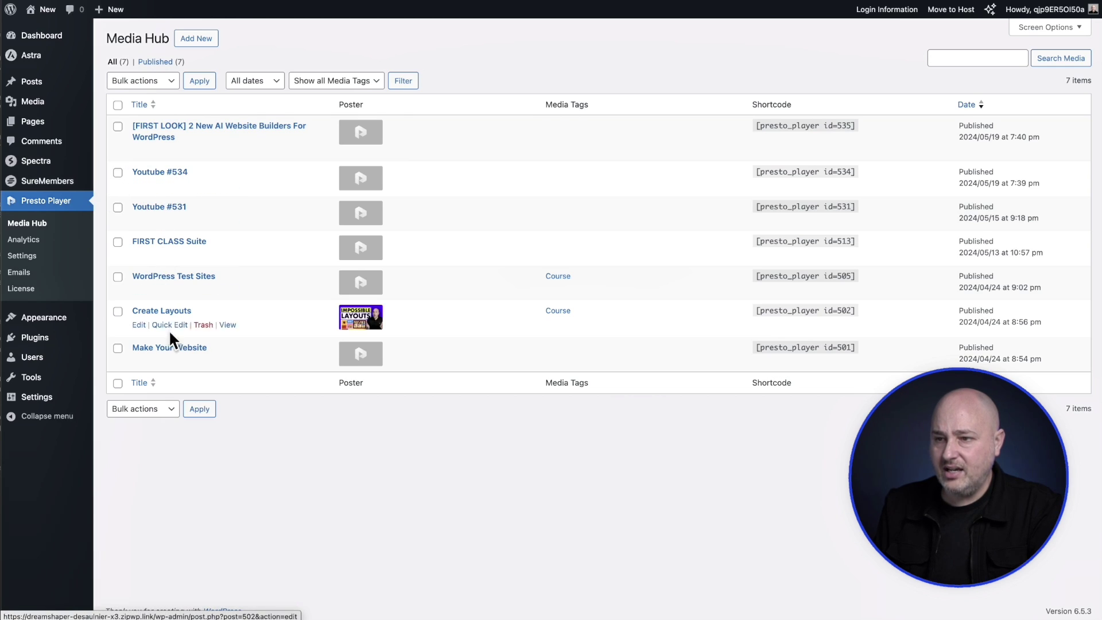
left_click(171, 351)
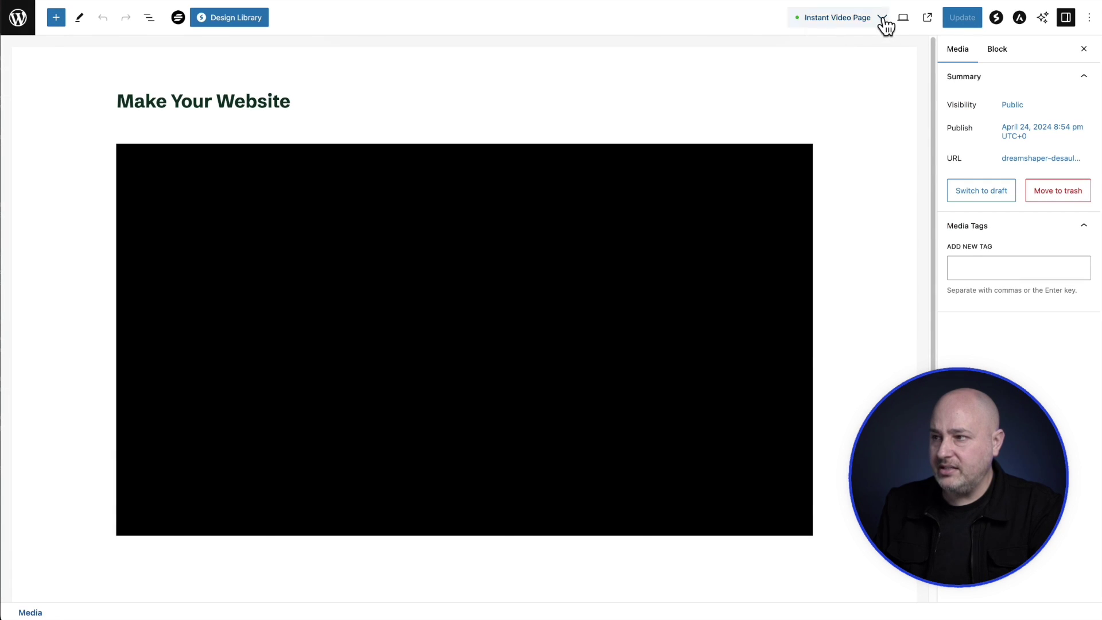
left_click(884, 19)
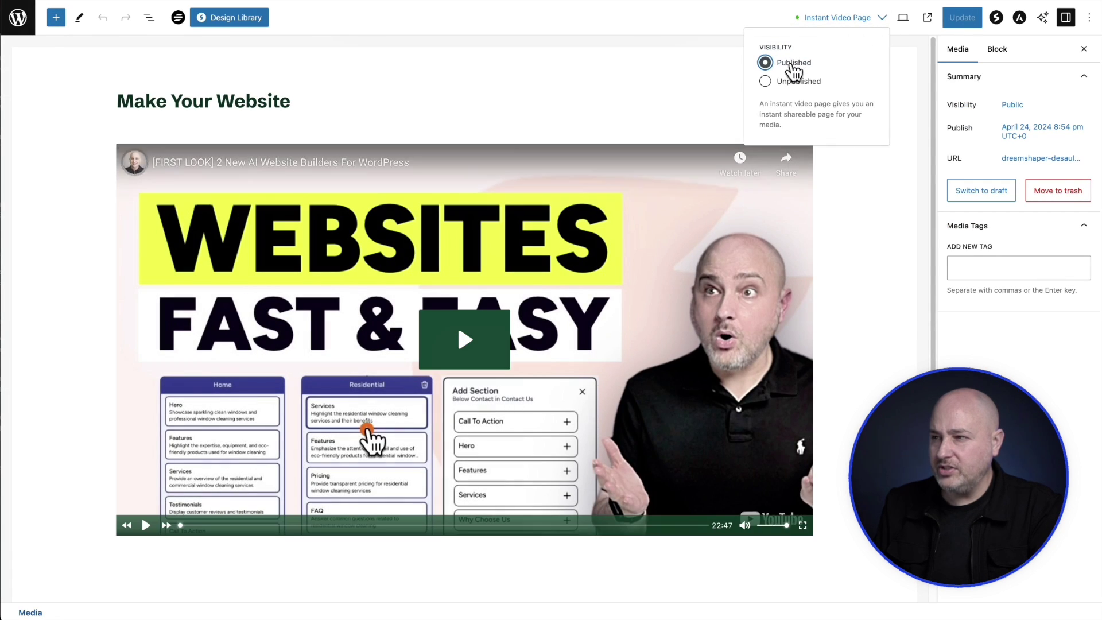
left_click(766, 81)
left_click(962, 18)
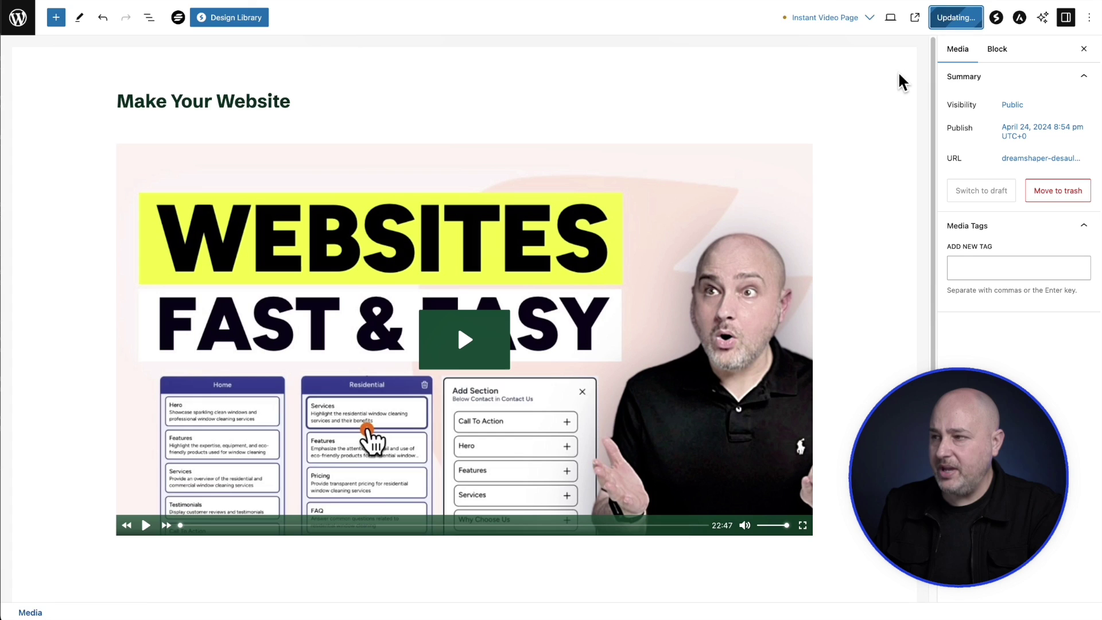
Step: View the "Make Your Website" video page from the Media Hub and return to the list of media items
left_click(26, 27)
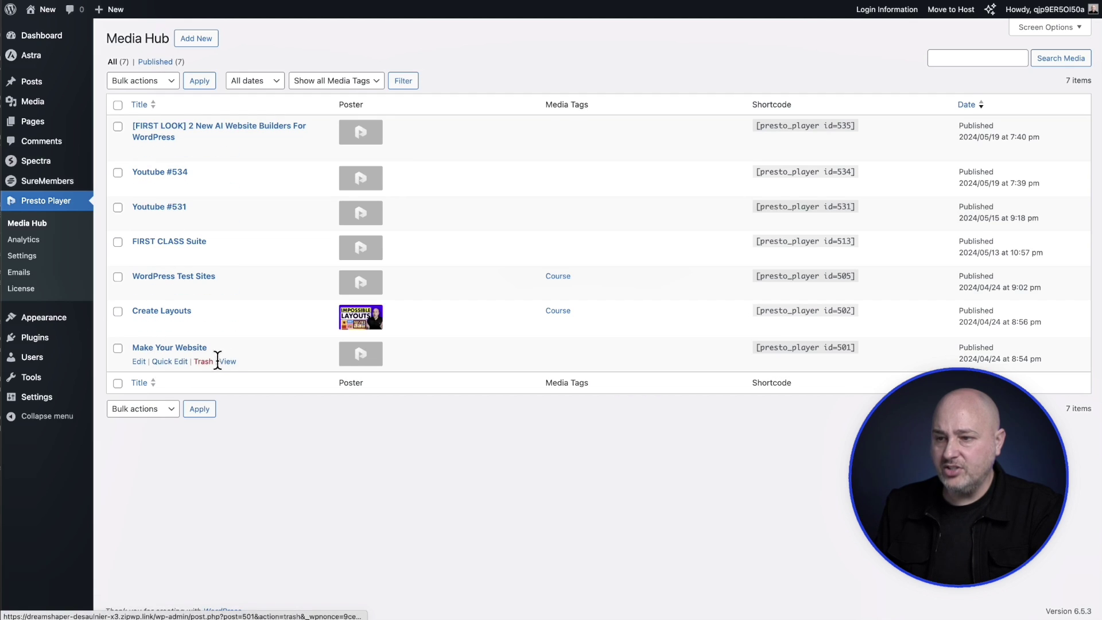
left_click(228, 362)
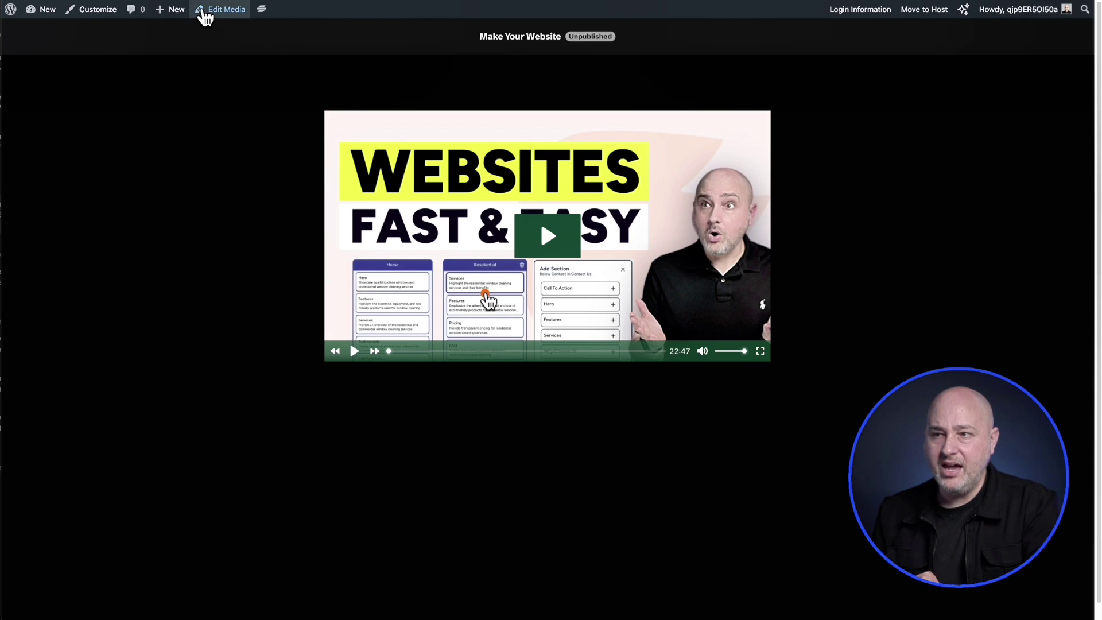
left_click(207, 11)
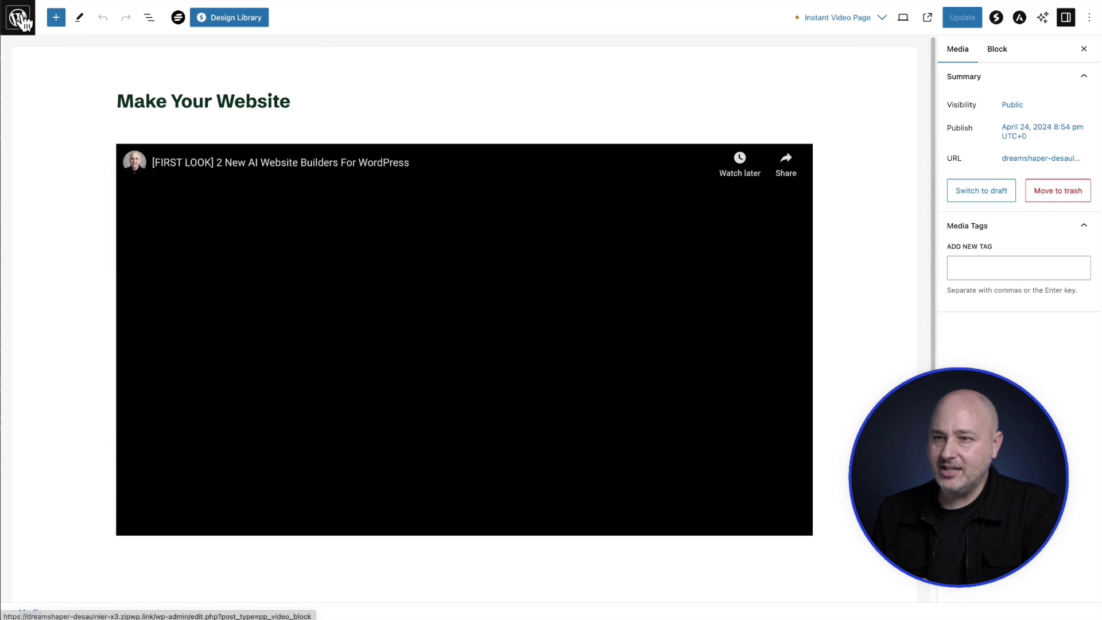
left_click(20, 18)
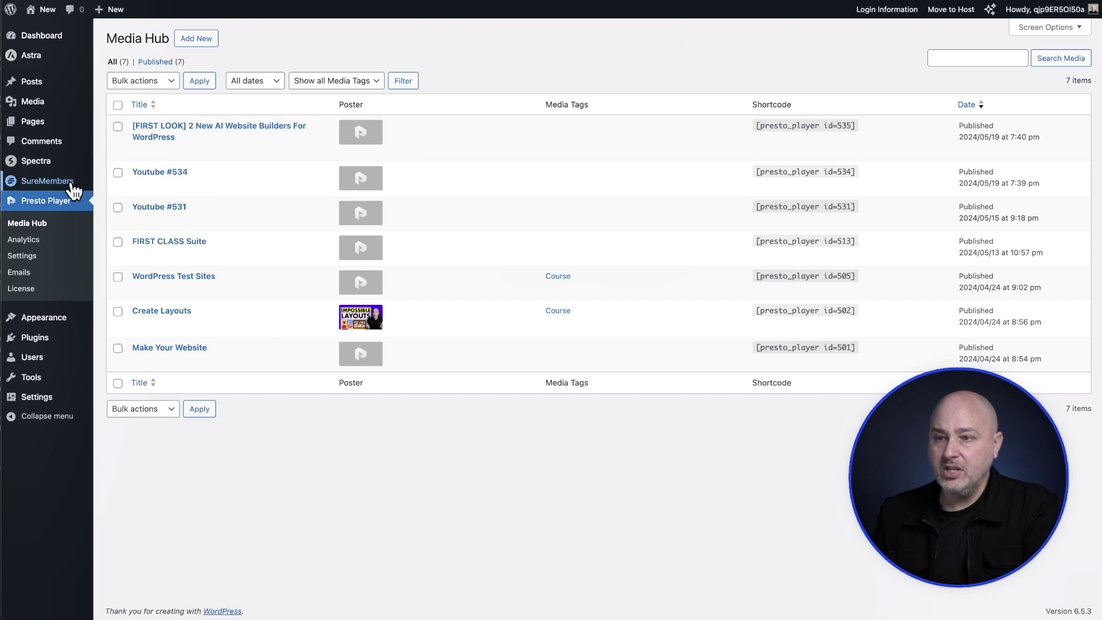
Step: Open the Video Viewers access group in SureMembers for editing
left_click(143, 181)
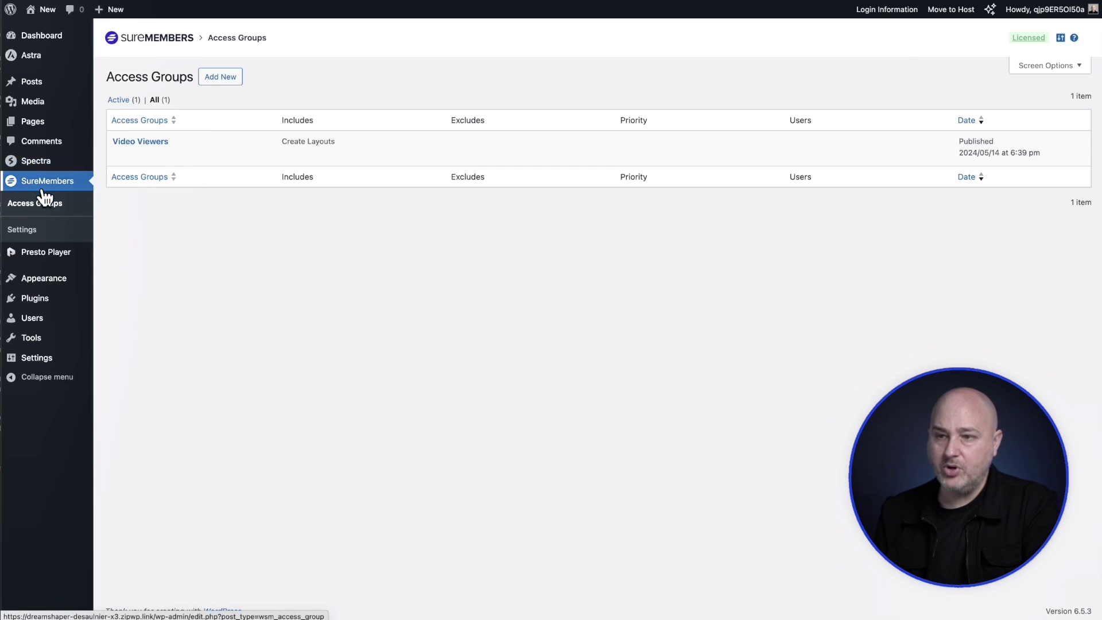
mouse_move(185, 149)
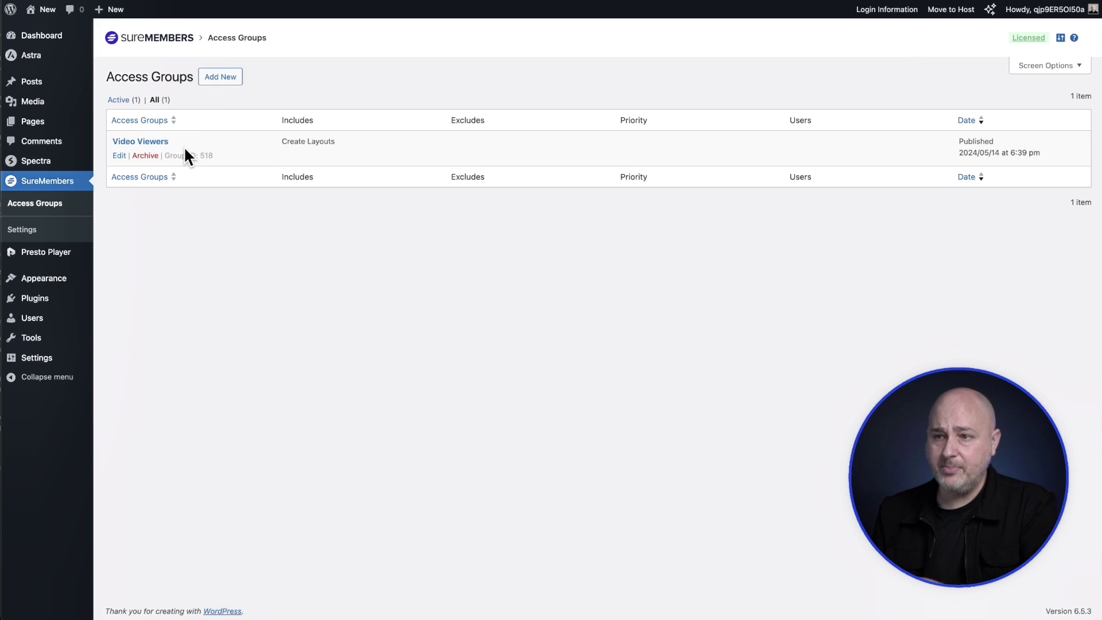
left_click(140, 143)
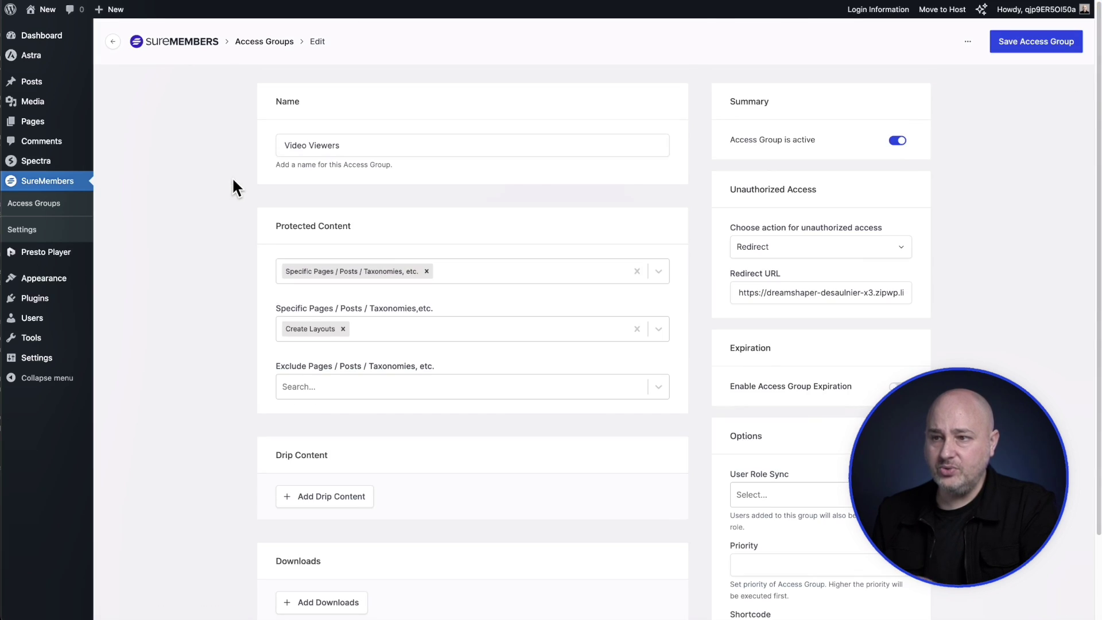
Step: Add All Media Hub to the access group's protected content and remove it again
scroll(225, 231, "down", 1)
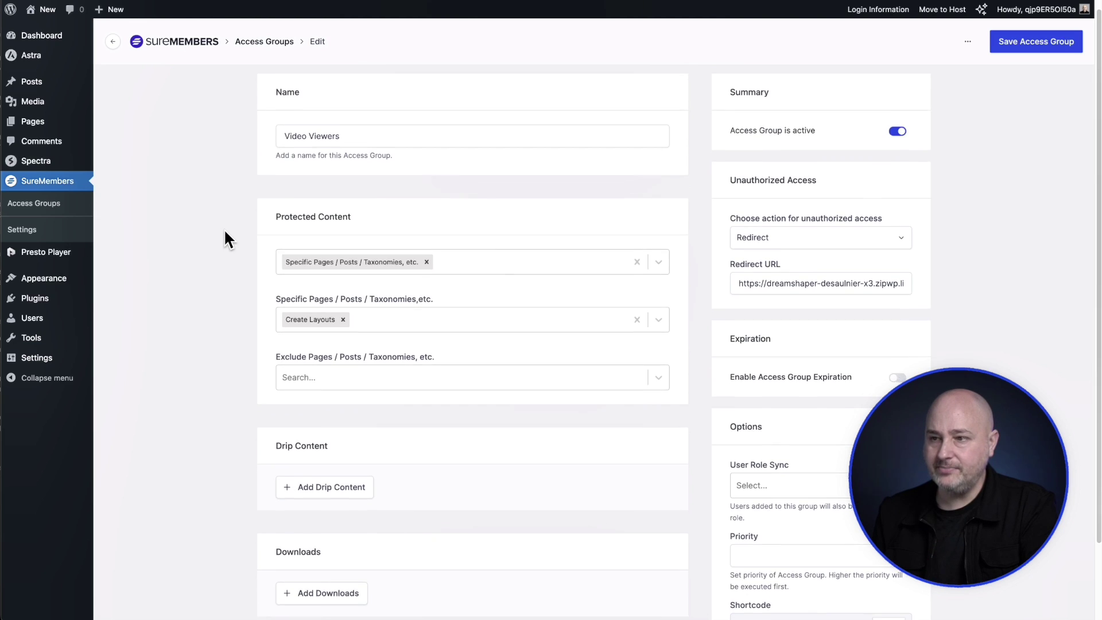
scroll(224, 239, "down", 1)
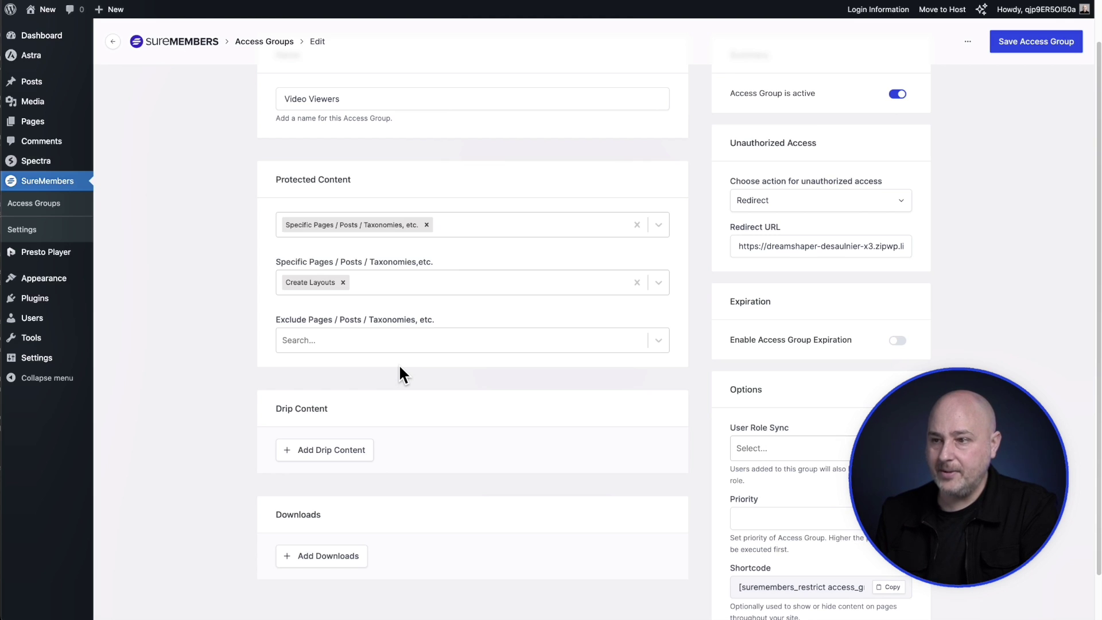
left_click(431, 218)
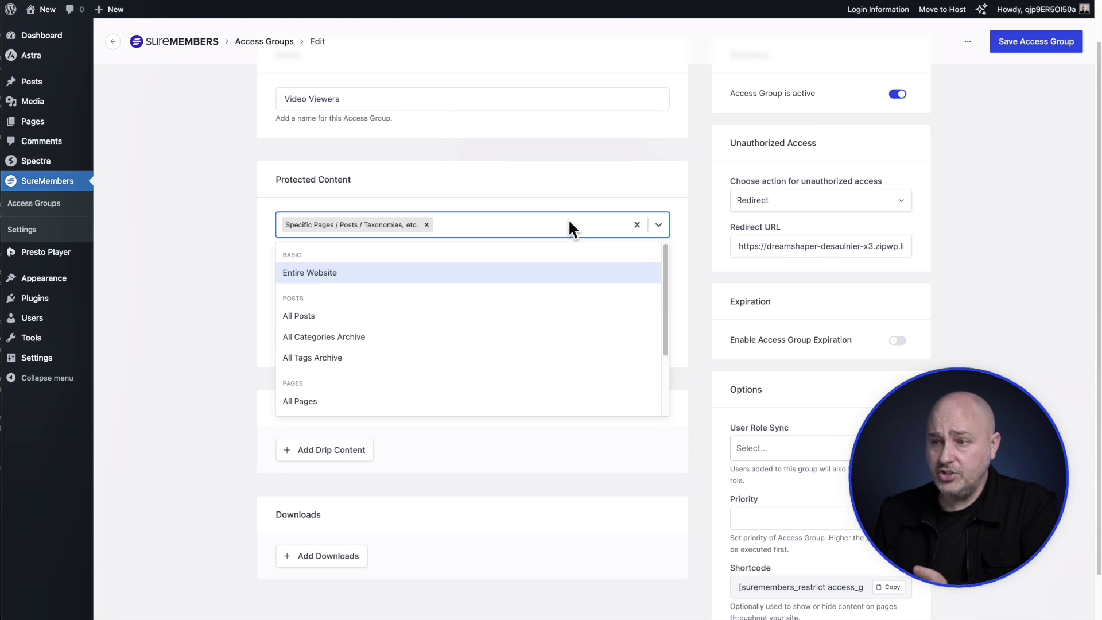
scroll(483, 300, "down", 3)
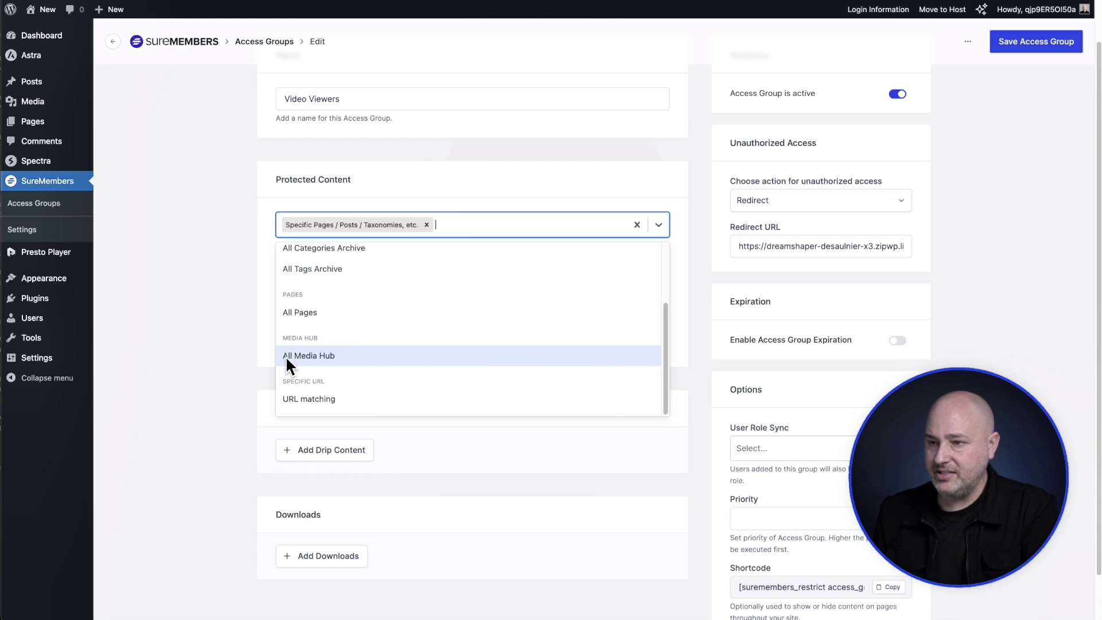
left_click(335, 355)
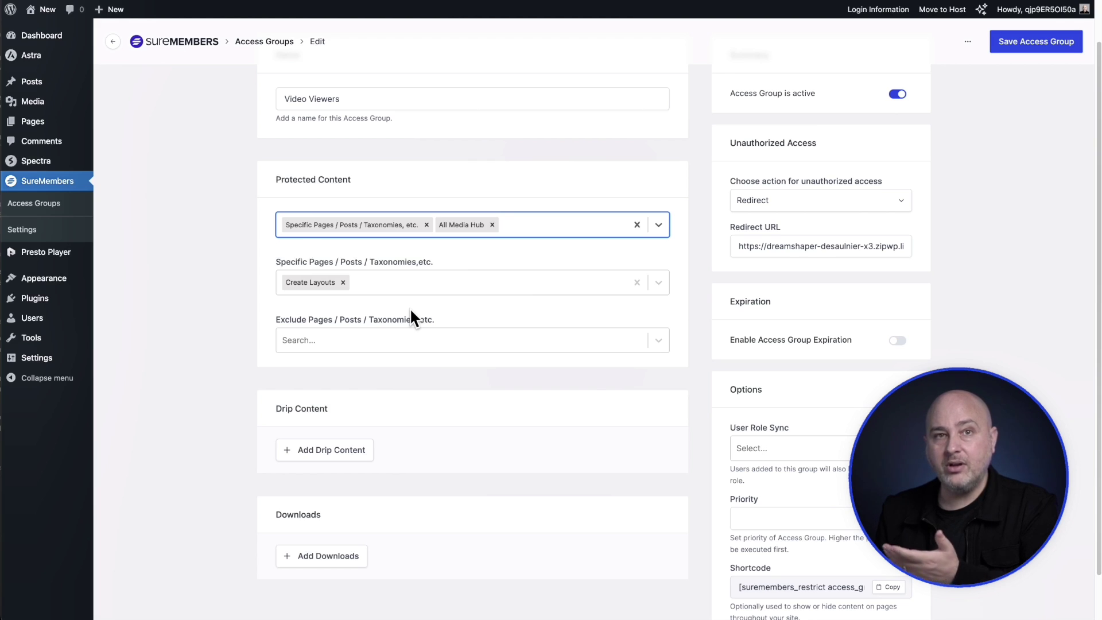
left_click(492, 225)
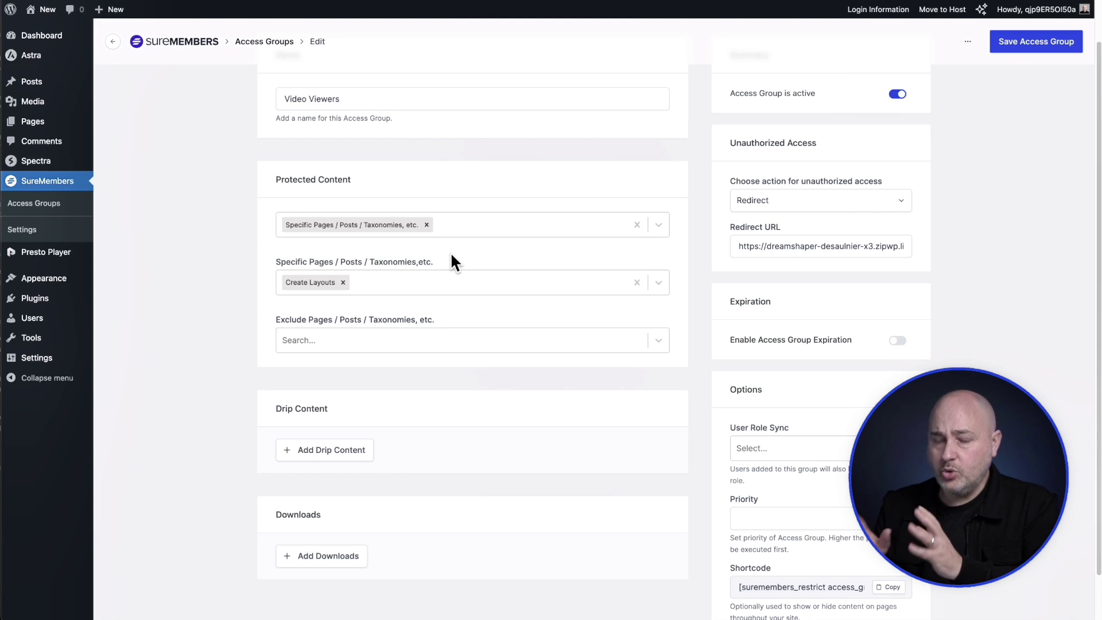
Step: Add the "[FIRST LOOK] 2 New AI Website Builders For WordPress" media item to the group's specific protected content and save the access group
left_click(443, 283)
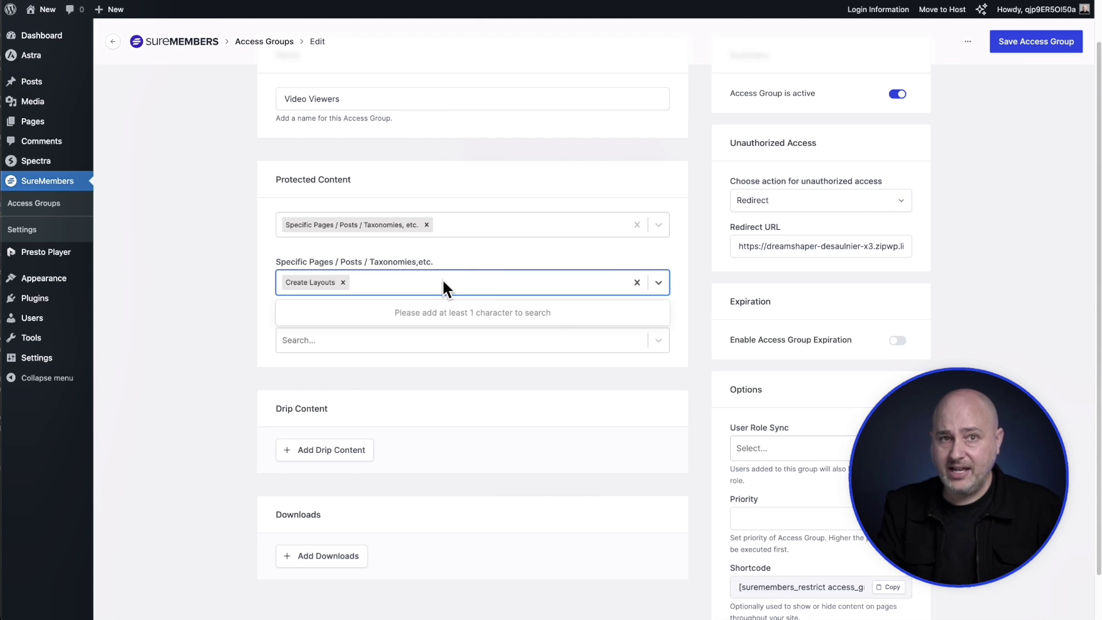
type("first")
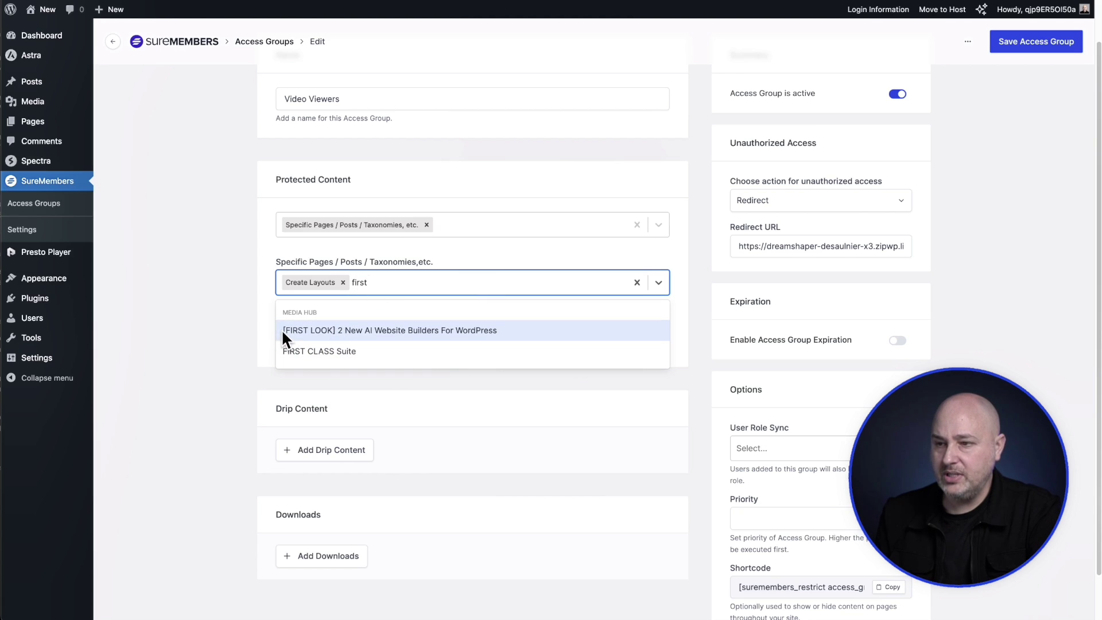
left_click(326, 331)
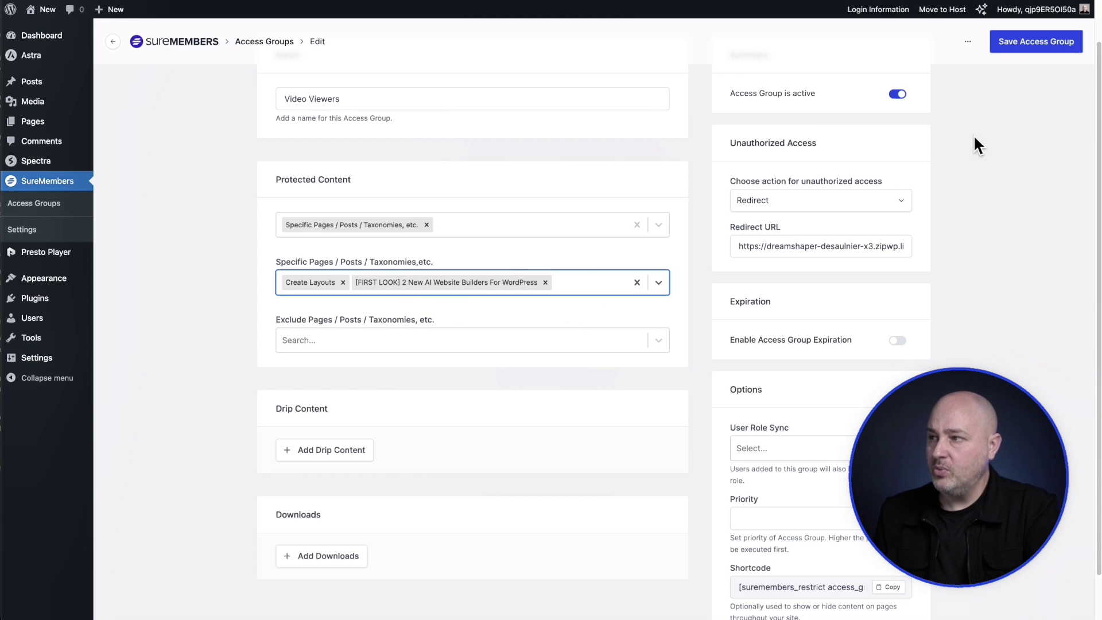
left_click(1028, 51)
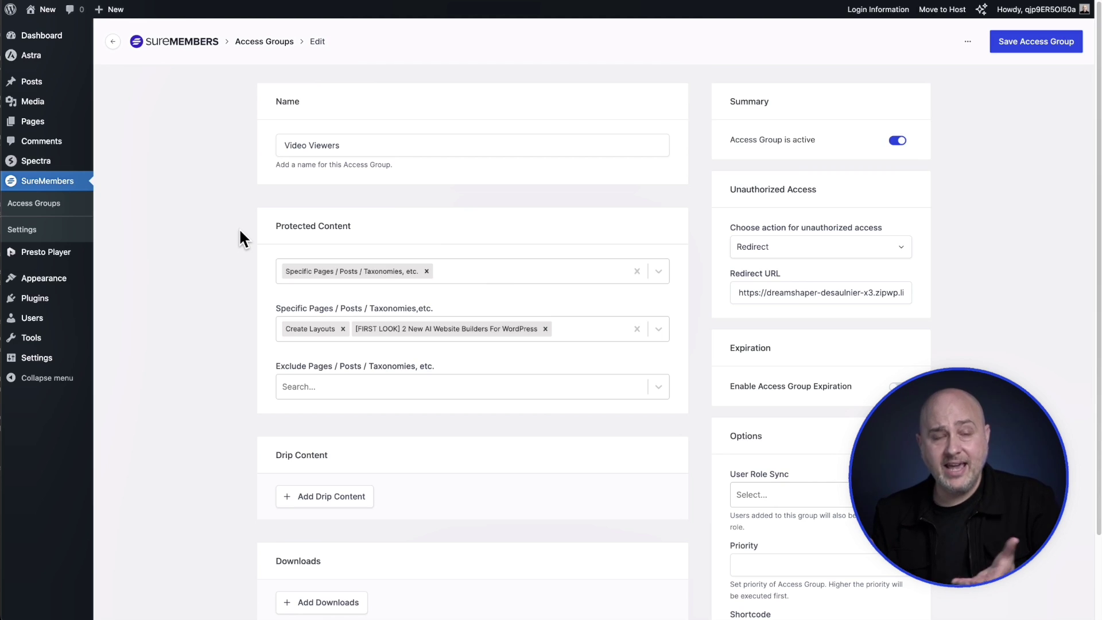
Step: Open the untitled page from the list of all pages for editing
mouse_move(52, 124)
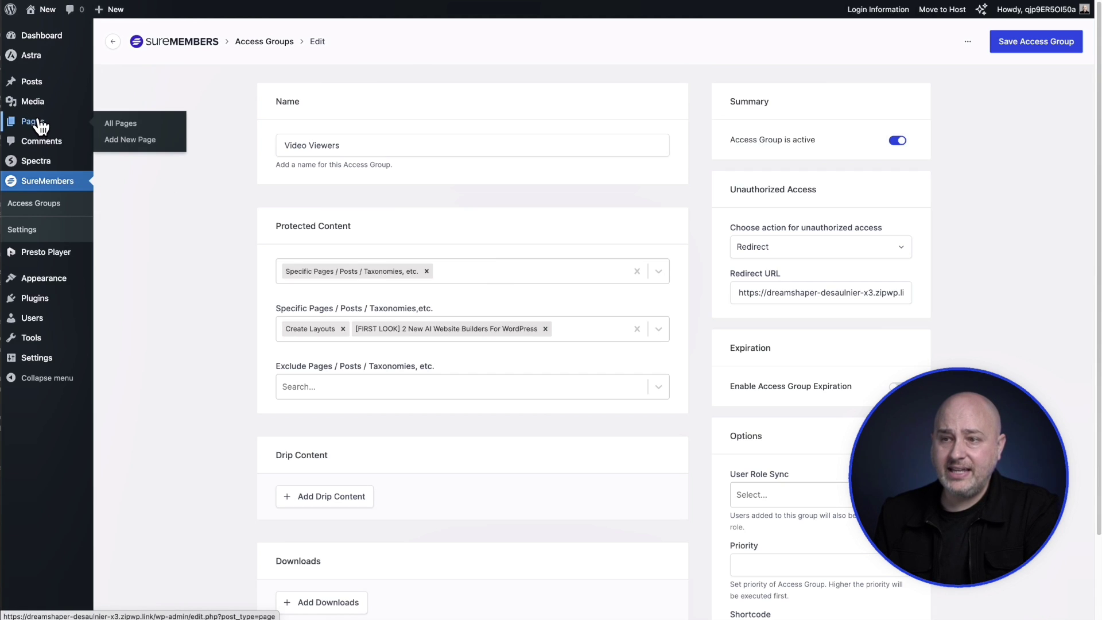
left_click(126, 118)
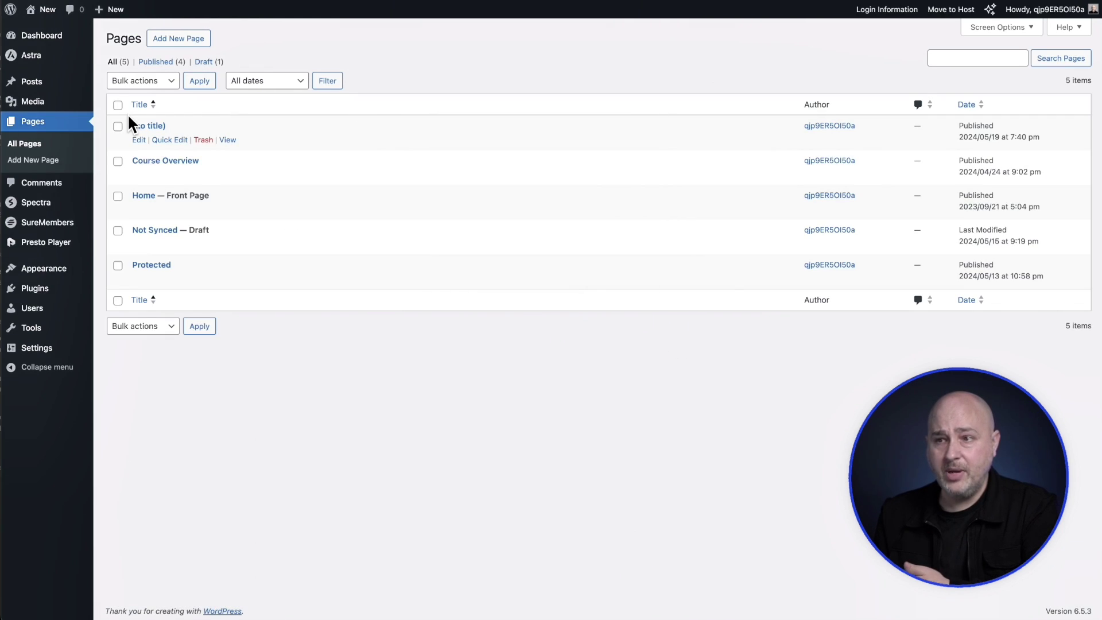
left_click(154, 132)
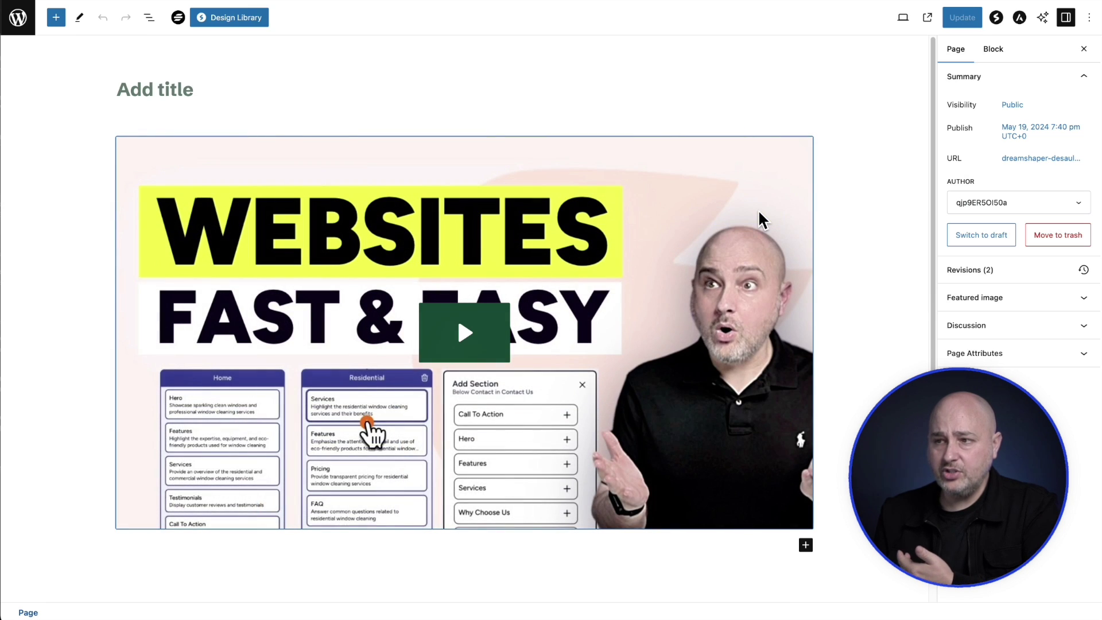
Step: Restrict the page's Media Hub Item block to users in the Video Viewers access group, and remove that group again
left_click(760, 213)
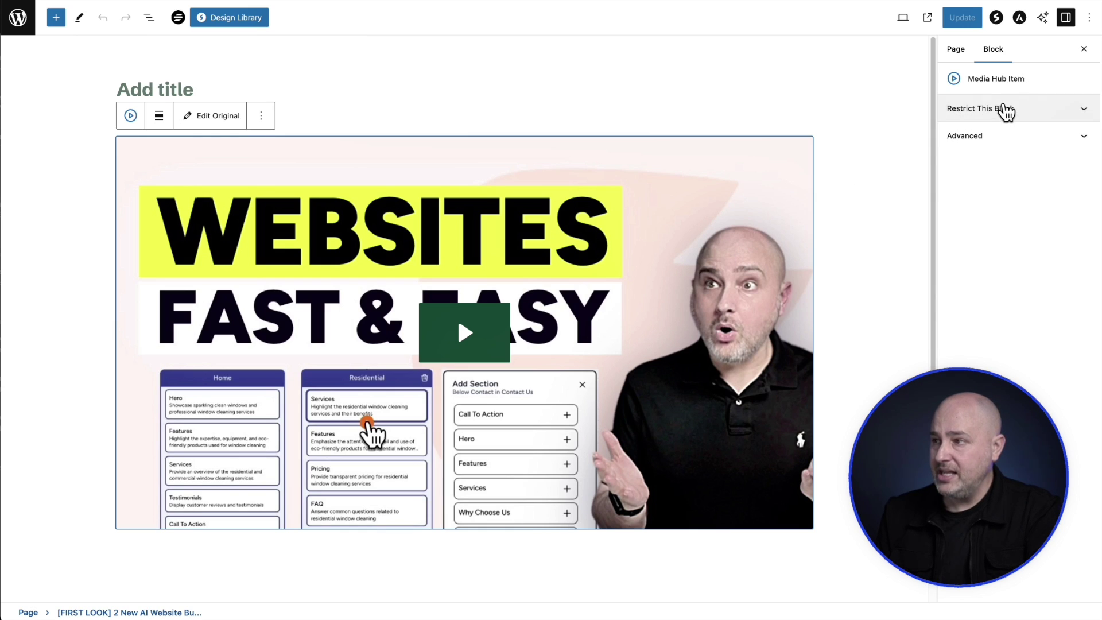
left_click(1014, 113)
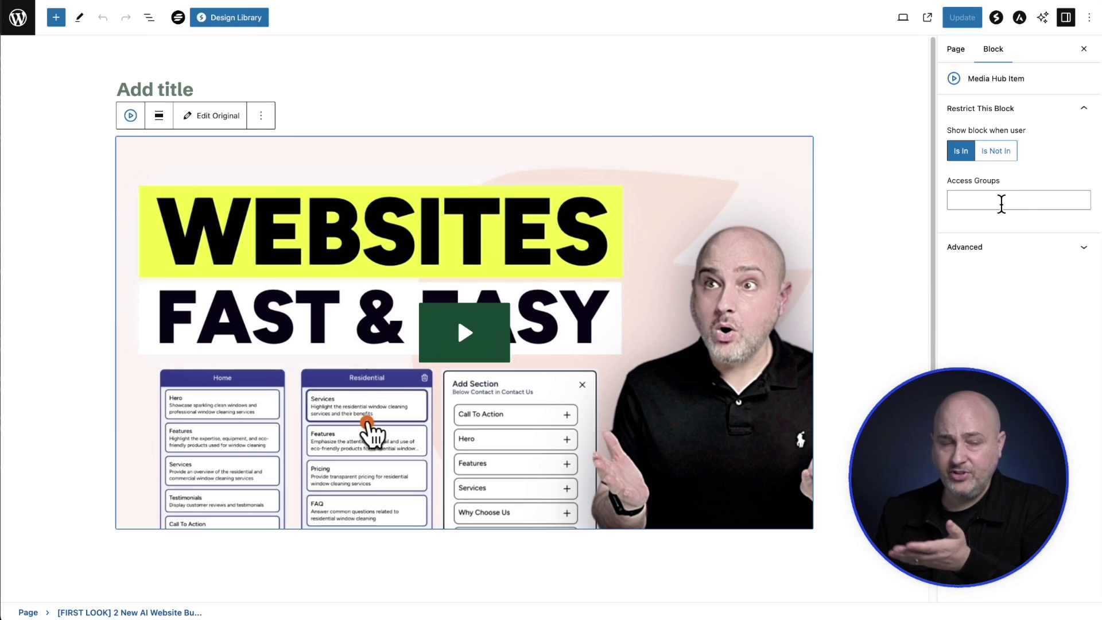
left_click(1002, 203)
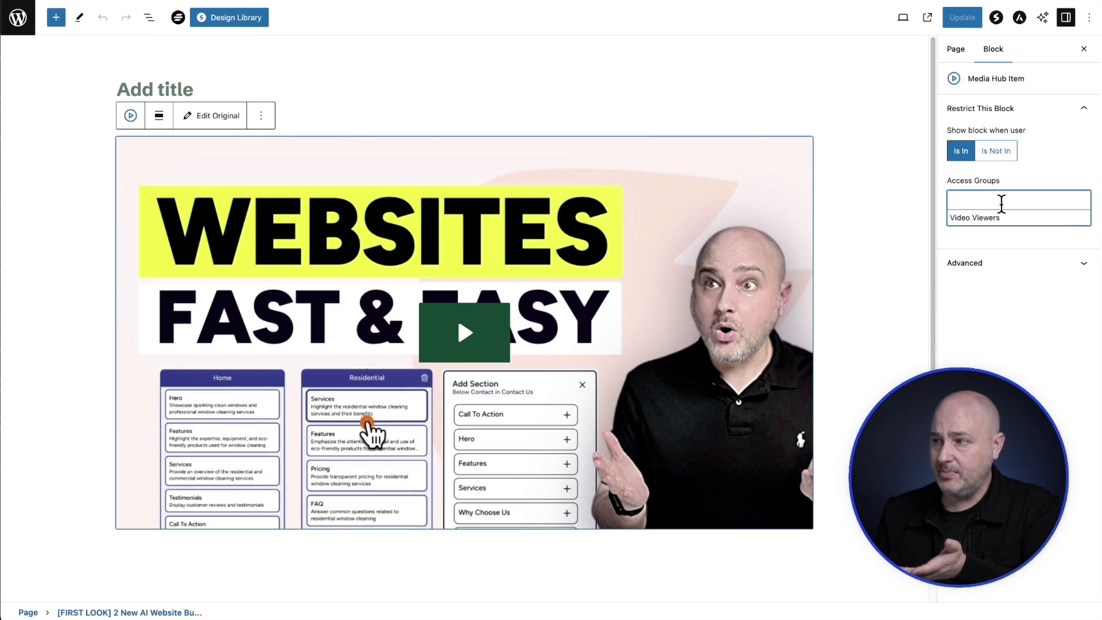
left_click(1019, 221)
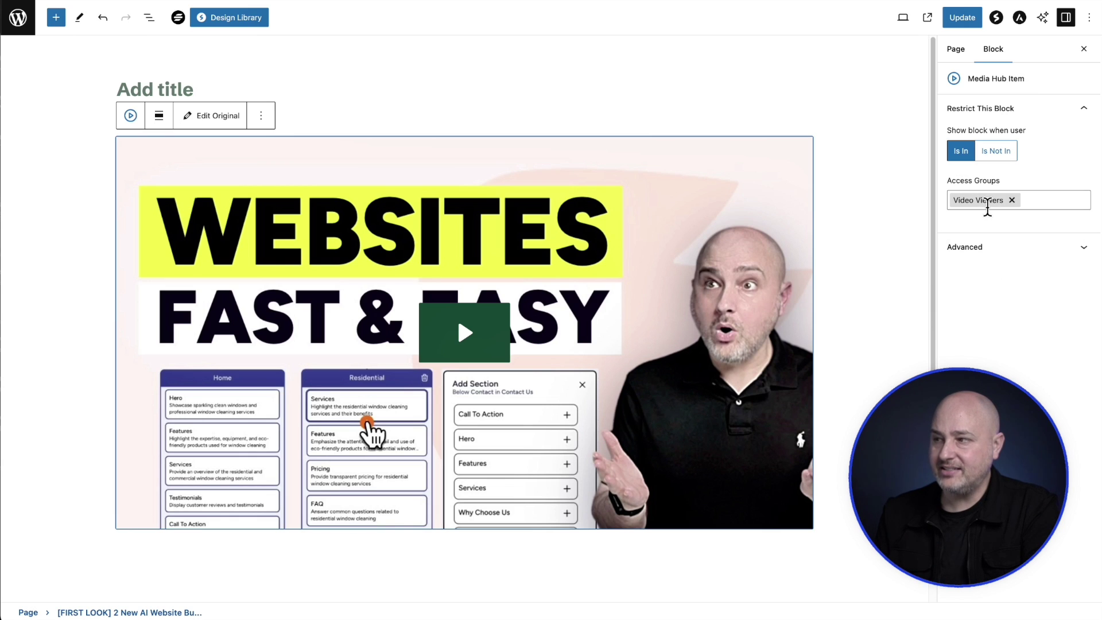
left_click(1012, 200)
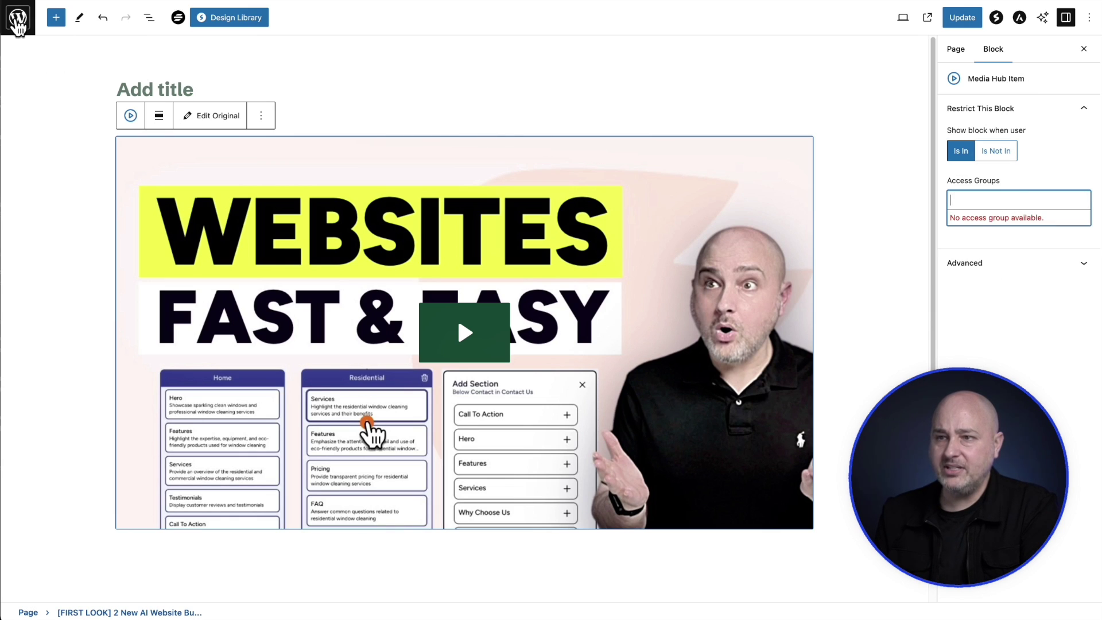
Step: Leave the page editor without saving and view the "[FIRST LOOK] 2 New AI Website Builders For WordPress" video page from the Media Hub
left_click(19, 19)
left_click(491, 202)
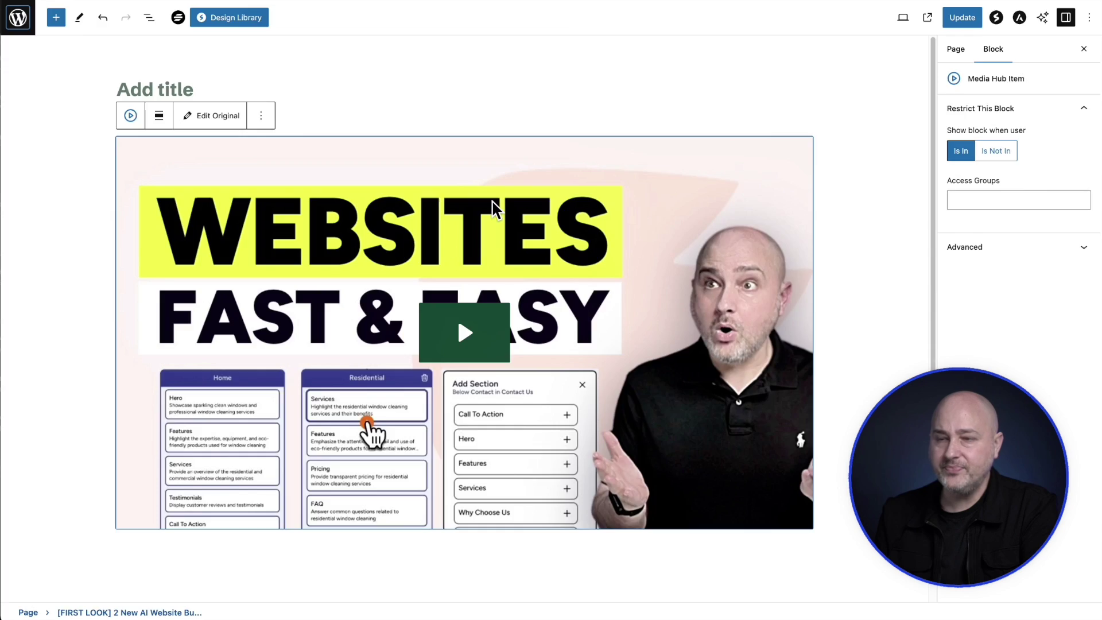
mouse_move(39, 247)
left_click(168, 247)
left_click(227, 150)
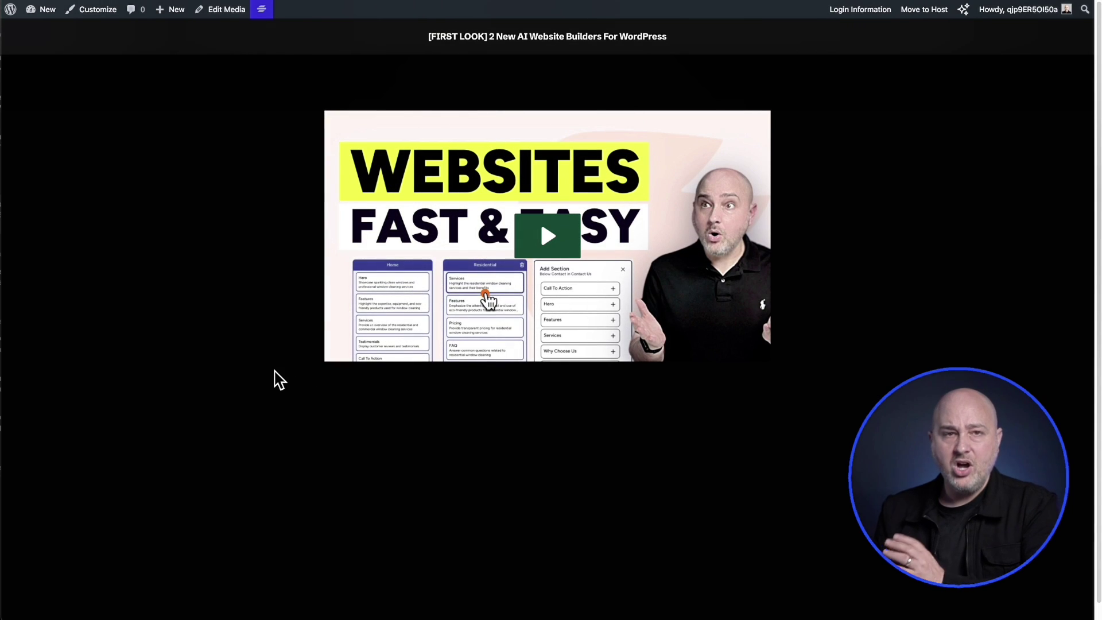